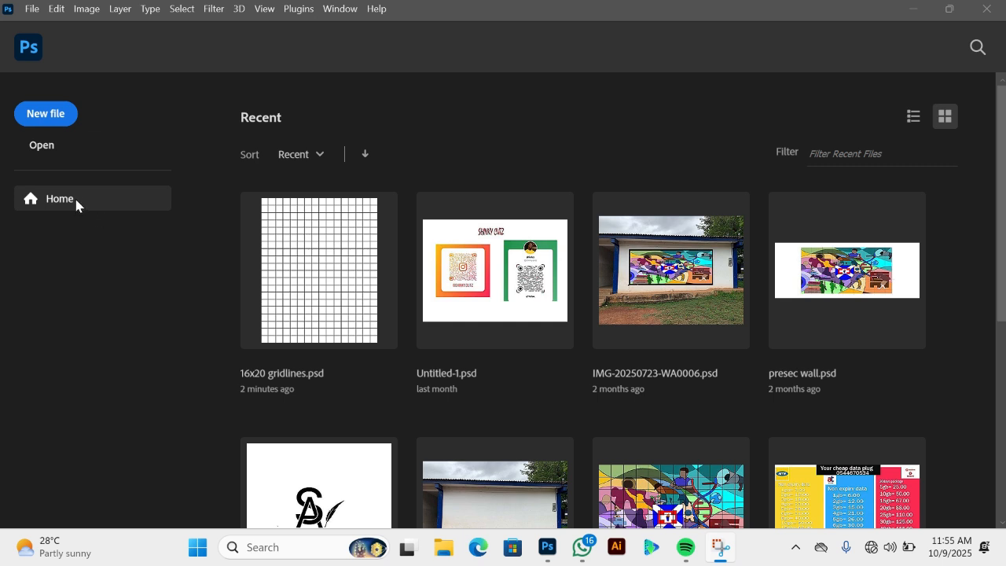
Start a new document from the Print presets, keeping inches as the measurement unit
{"action": "left_click", "coordinate": [48, 122]}
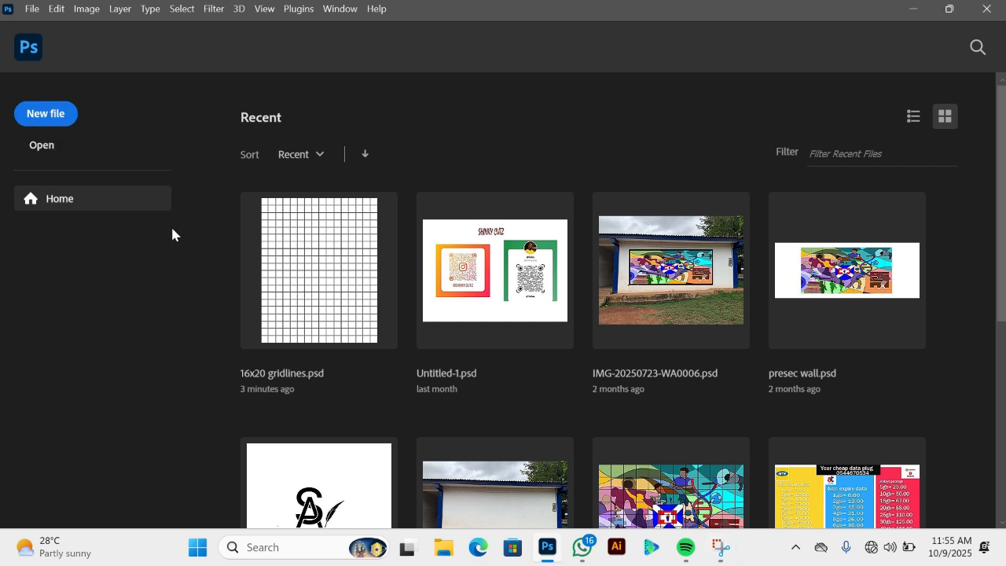
{"action": "left_click", "coordinate": [57, 119]}
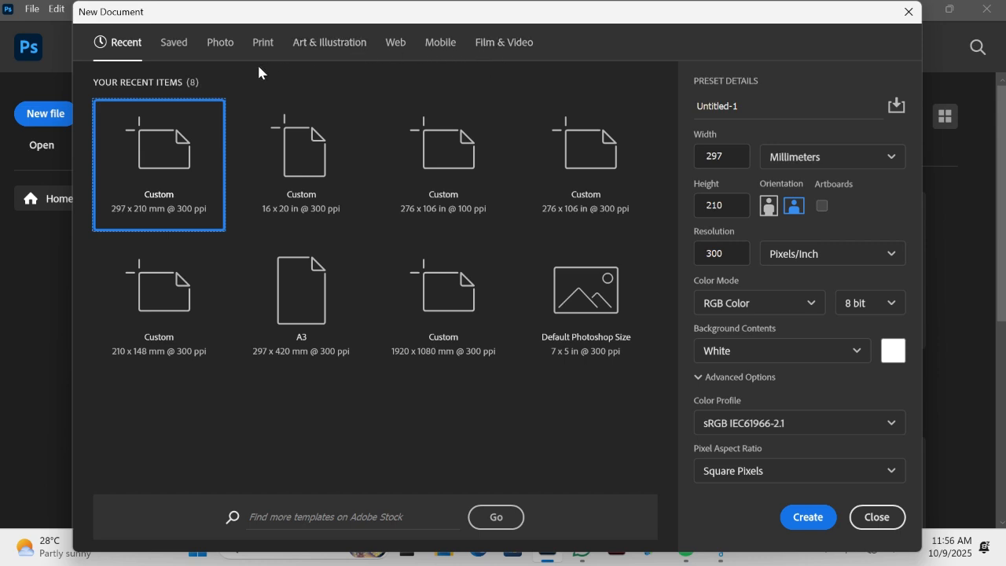
{"action": "left_click", "coordinate": [220, 50]}
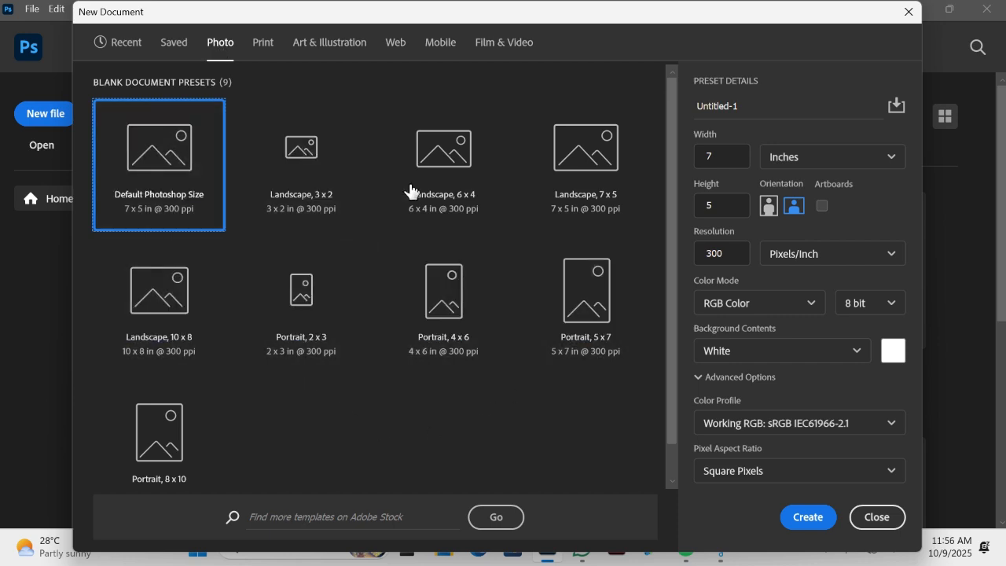
{"action": "left_click", "coordinate": [264, 51]}
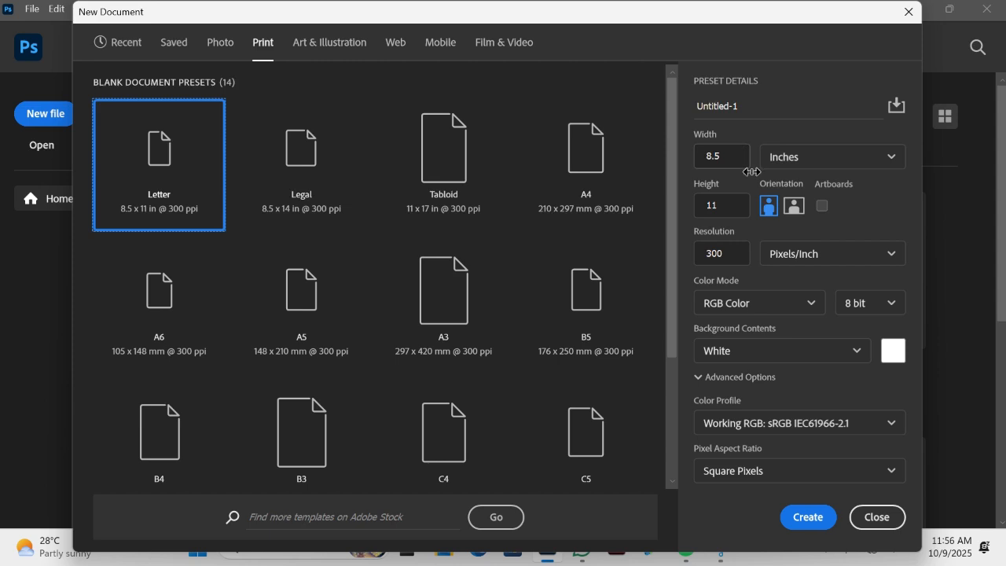
{"action": "left_click", "coordinate": [808, 158]}
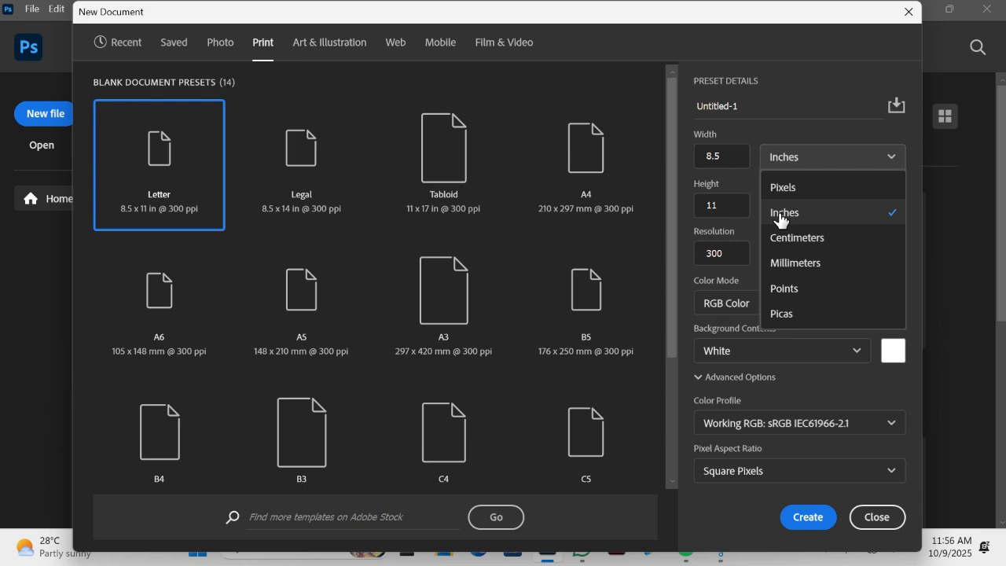
{"action": "left_click", "coordinate": [755, 139]}
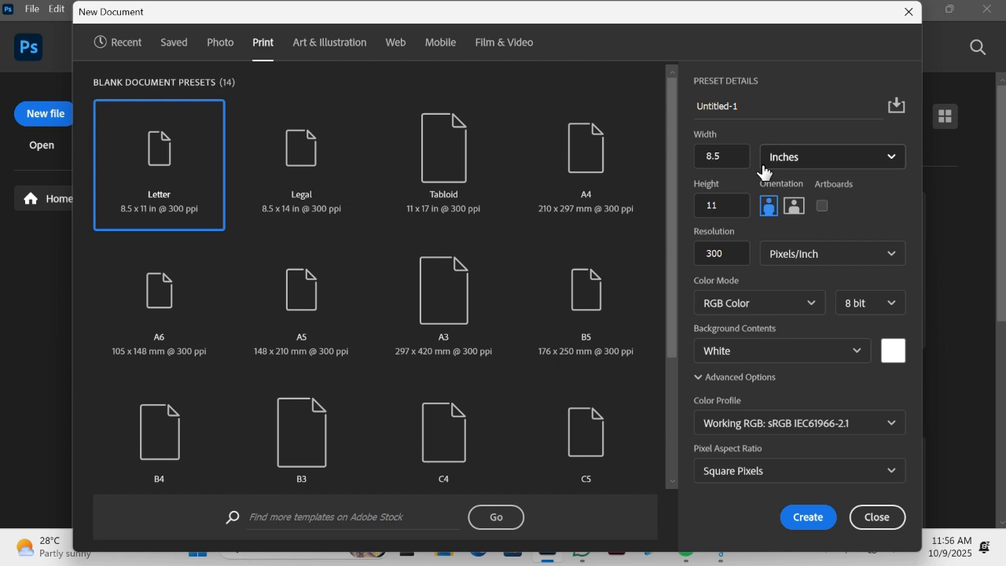
Create the document at 16 inches wide and 20 inches high, in portrait orientation with RGB Color mode
{"action": "left_click", "coordinate": [697, 160]}
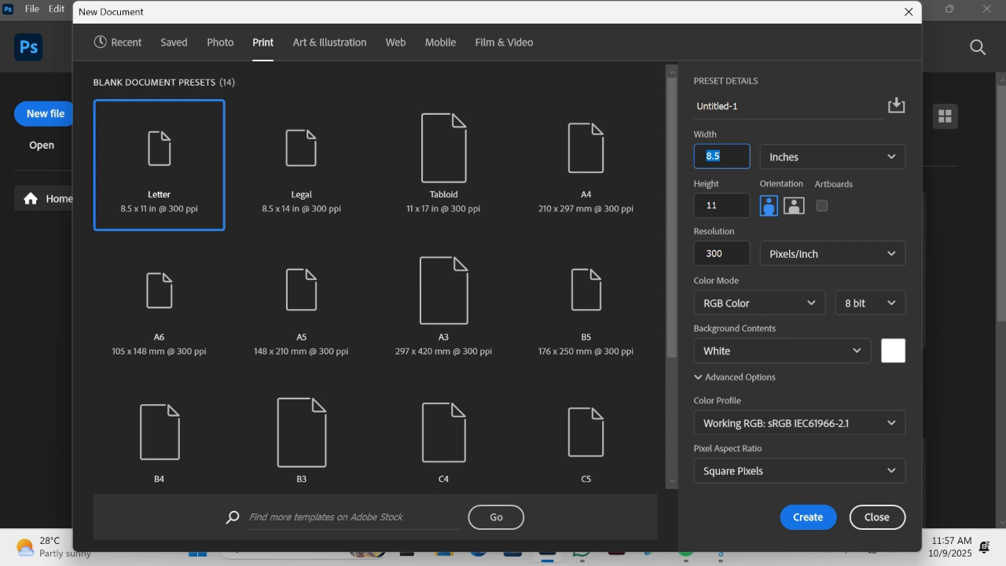
{"action": "type", "text": "16"}
{"action": "left_click", "coordinate": [715, 204]}
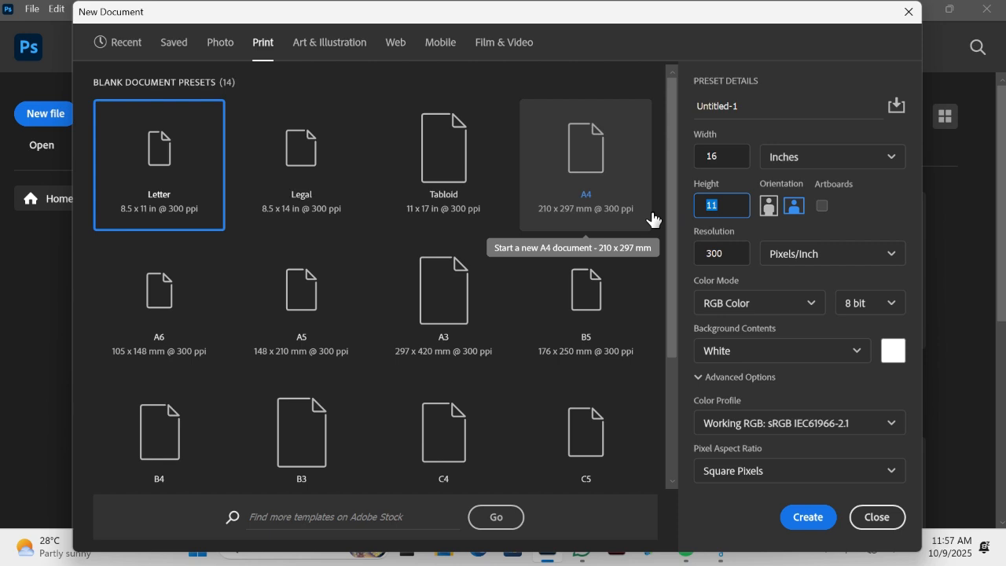
{"action": "type", "text": "20"}
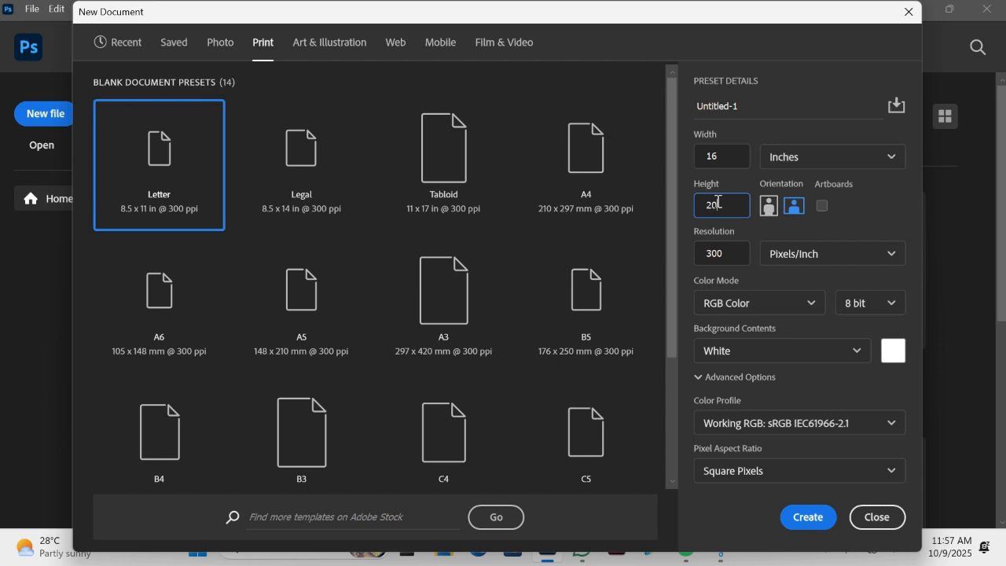
{"action": "left_click", "coordinate": [768, 206]}
{"action": "left_click", "coordinate": [779, 307]}
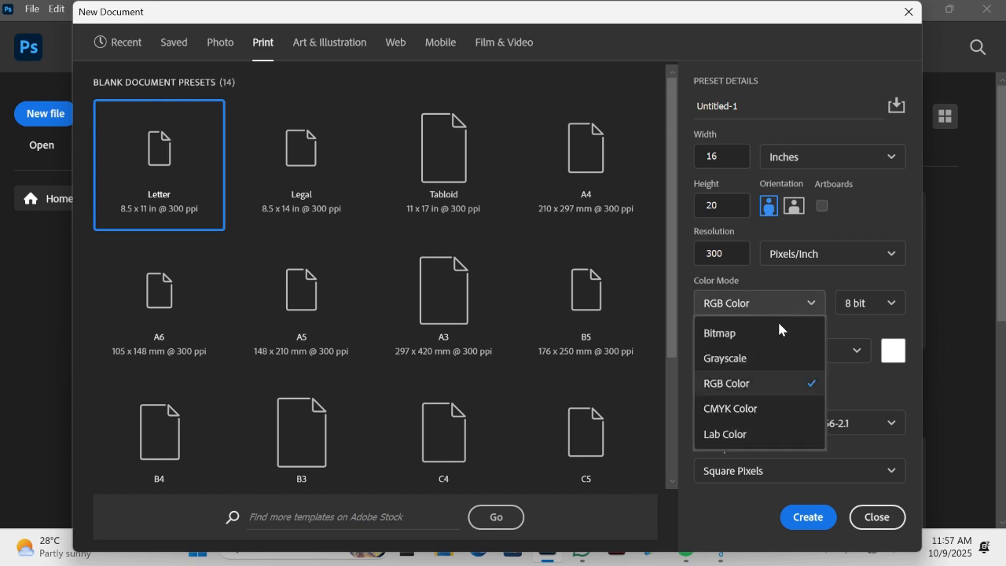
{"action": "left_click", "coordinate": [764, 401]}
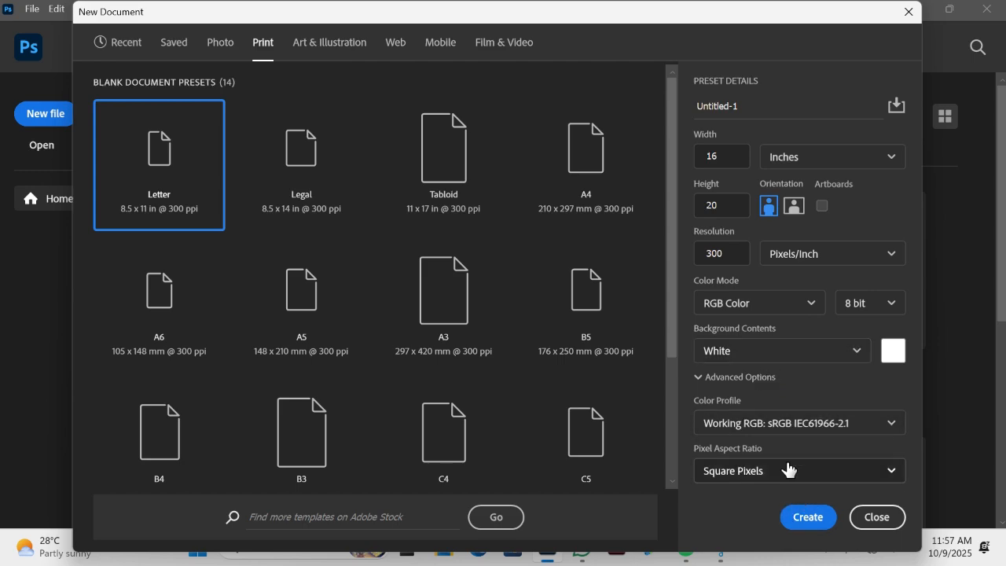
{"action": "left_click", "coordinate": [807, 517]}
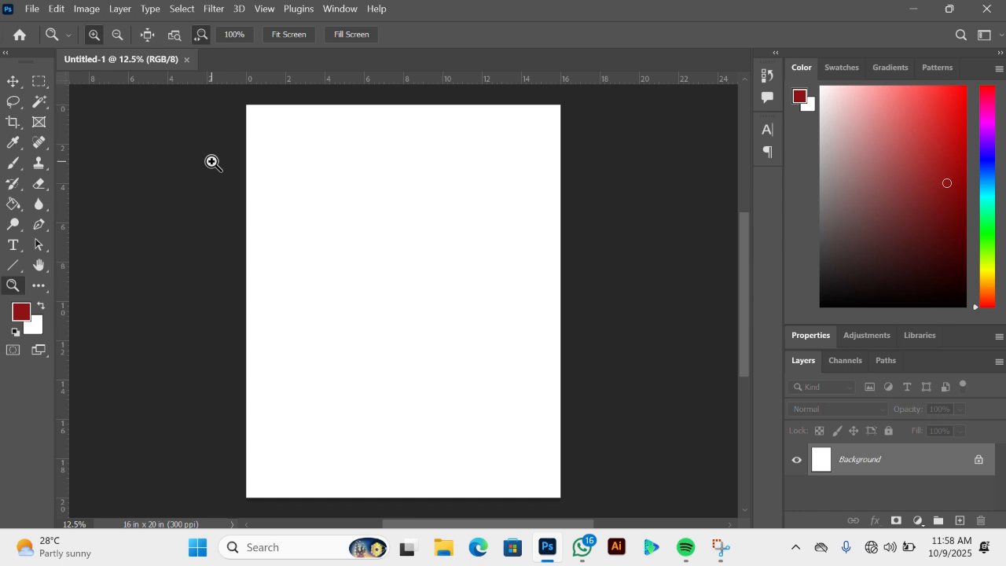
Place the picture IMG_0742.jpeg from the Pictures folder into the document as an embedded image
{"action": "left_click", "coordinate": [31, 13]}
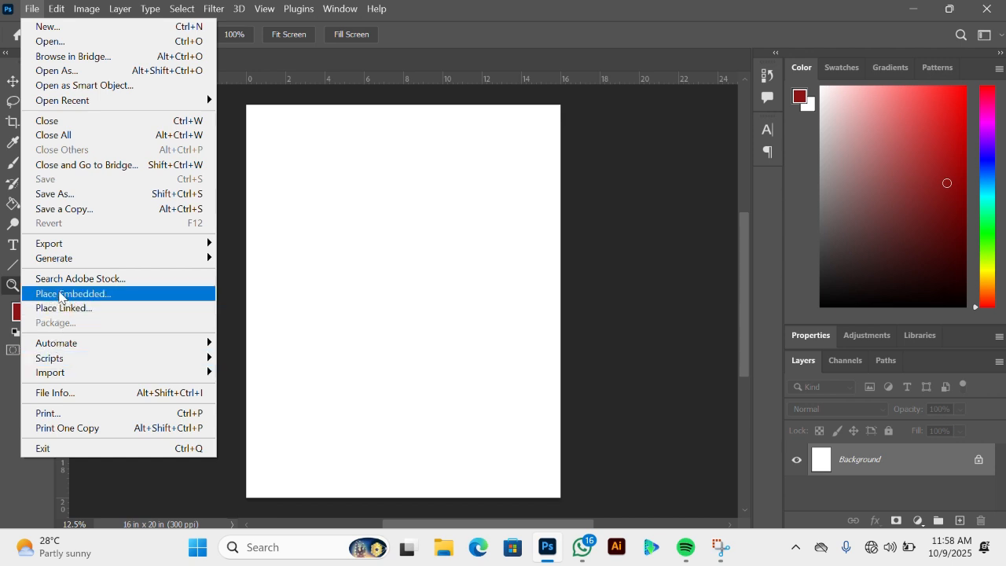
{"action": "left_click", "coordinate": [79, 296]}
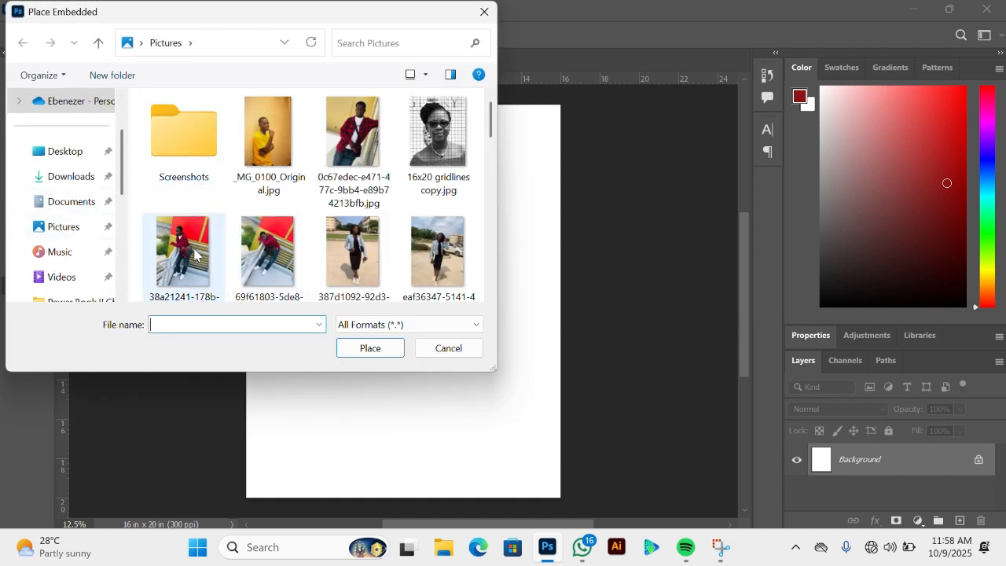
{"action": "scroll", "coordinate": [287, 230], "scroll_direction": "down", "scroll_amount": 10}
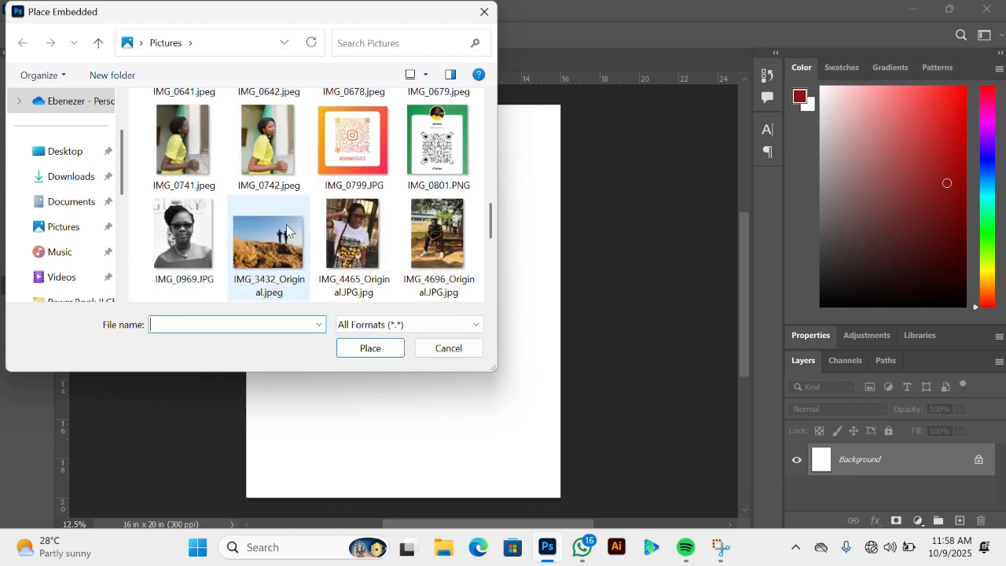
{"action": "left_click", "coordinate": [278, 146]}
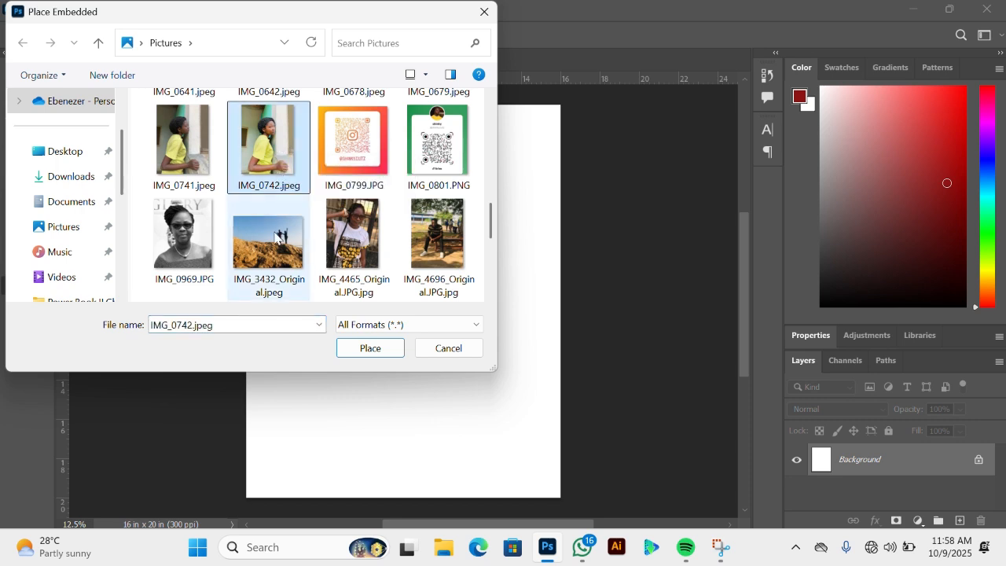
{"action": "left_click", "coordinate": [371, 351]}
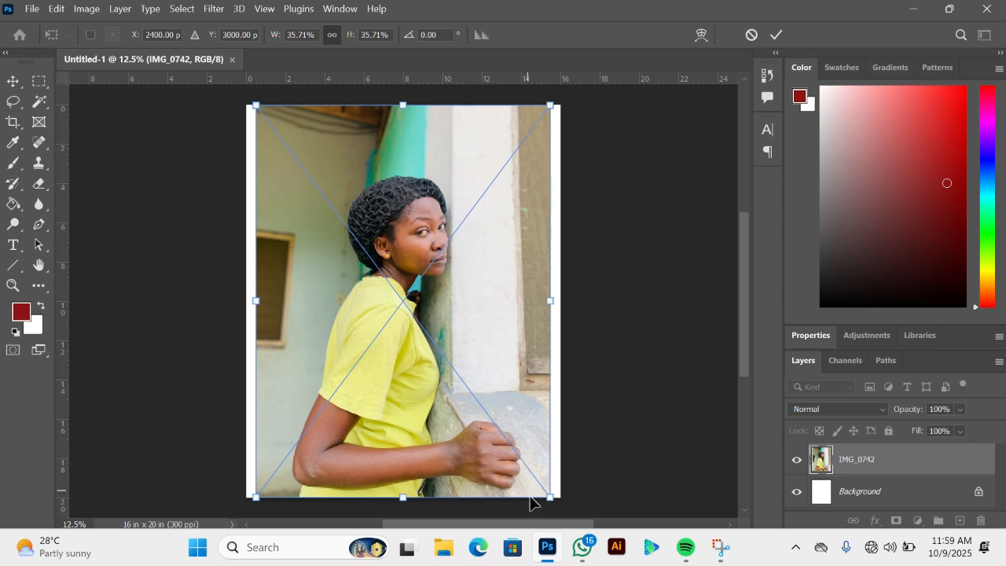
Enlarge the placed photo to about 56% and position it horizontally centred so it covers the whole canvas, then commit the transform
{"action": "left_click_drag", "start_coordinate": [550, 497], "coordinate": [661, 515]}
{"action": "scroll", "coordinate": [417, 293], "scroll_direction": "up", "scroll_amount": 5}
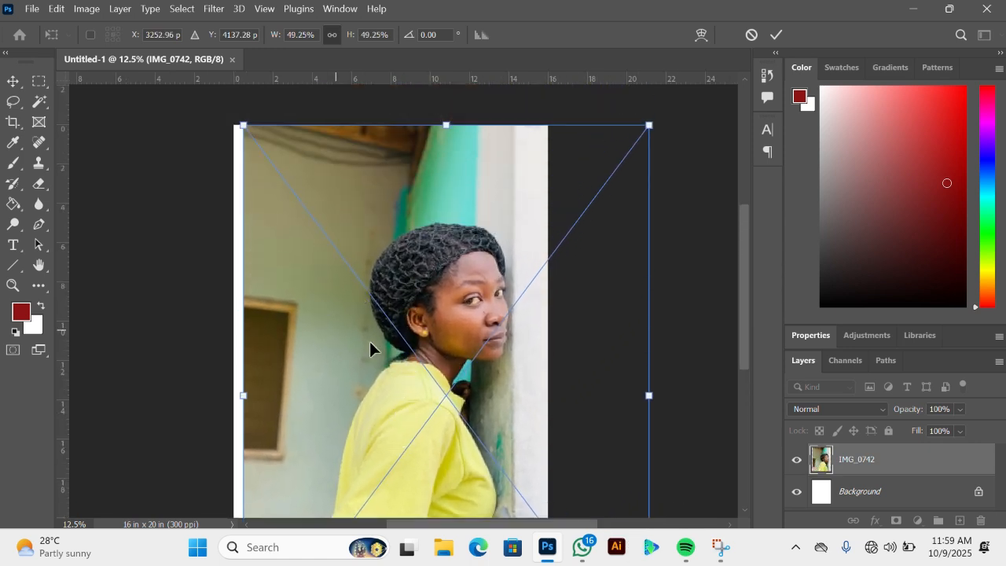
{"action": "left_click_drag", "start_coordinate": [381, 331], "coordinate": [325, 277]}
{"action": "scroll", "coordinate": [339, 291], "scroll_direction": "up", "scroll_amount": 1}
{"action": "scroll", "coordinate": [339, 291], "scroll_direction": "up", "scroll_amount": 4}
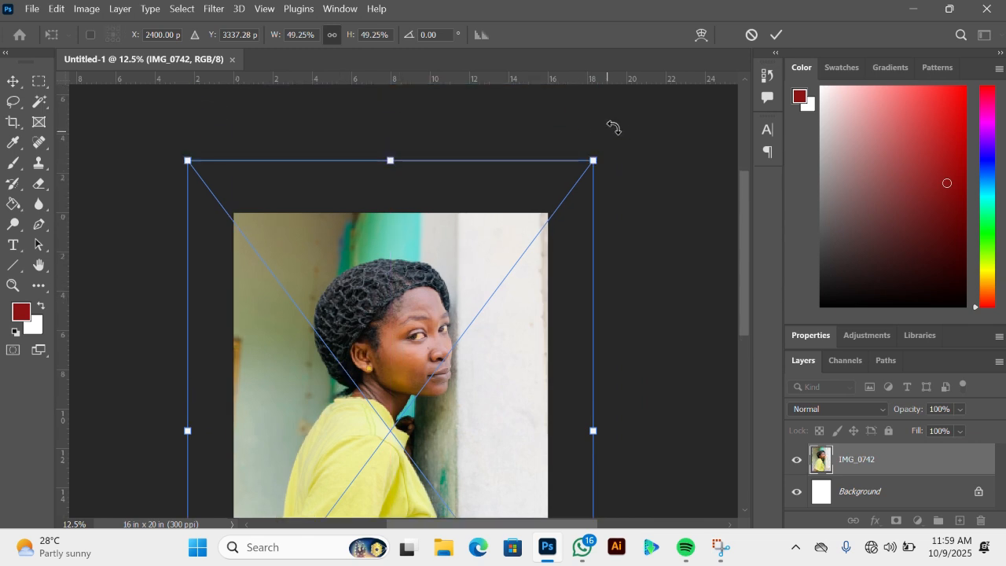
{"action": "left_click_drag", "start_coordinate": [599, 160], "coordinate": [678, 101]}
{"action": "scroll", "coordinate": [678, 101], "scroll_direction": "down", "scroll_amount": 9}
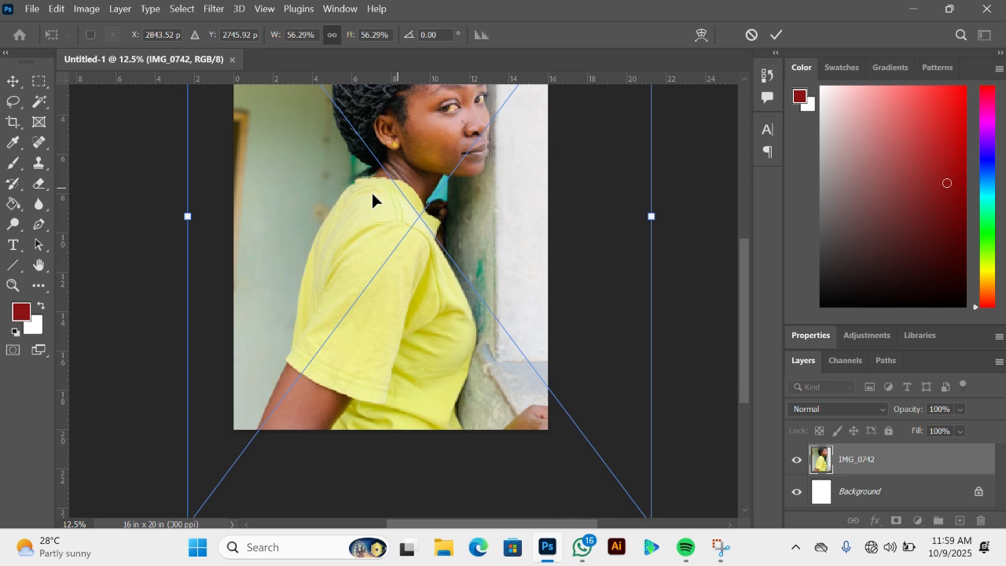
{"action": "left_click_drag", "start_coordinate": [353, 201], "coordinate": [352, 288]}
{"action": "scroll", "coordinate": [351, 277], "scroll_direction": "up", "scroll_amount": 3}
{"action": "scroll", "coordinate": [351, 278], "scroll_direction": "up", "scroll_amount": 1}
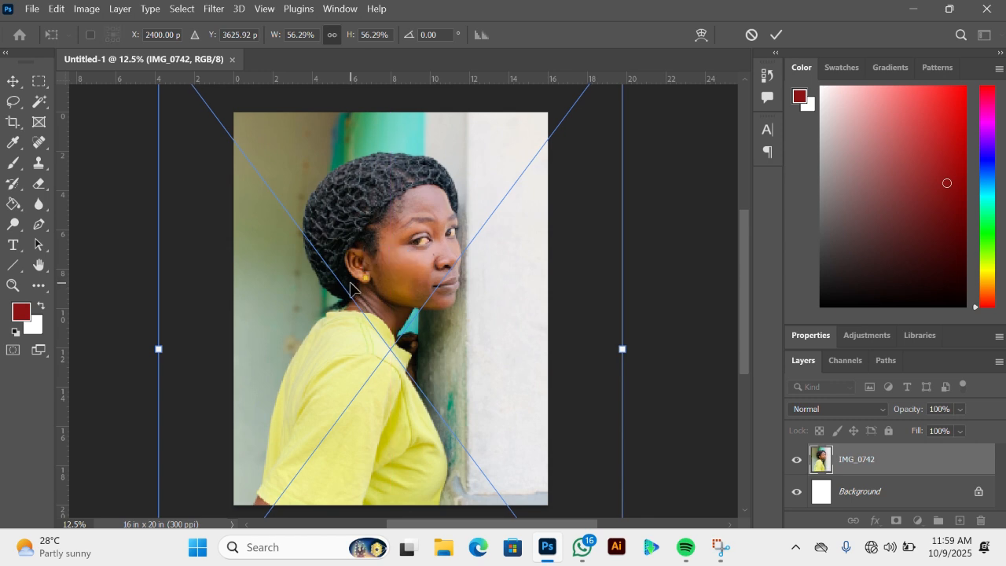
{"action": "key", "text": "Return"}
{"action": "key", "text": "z"}
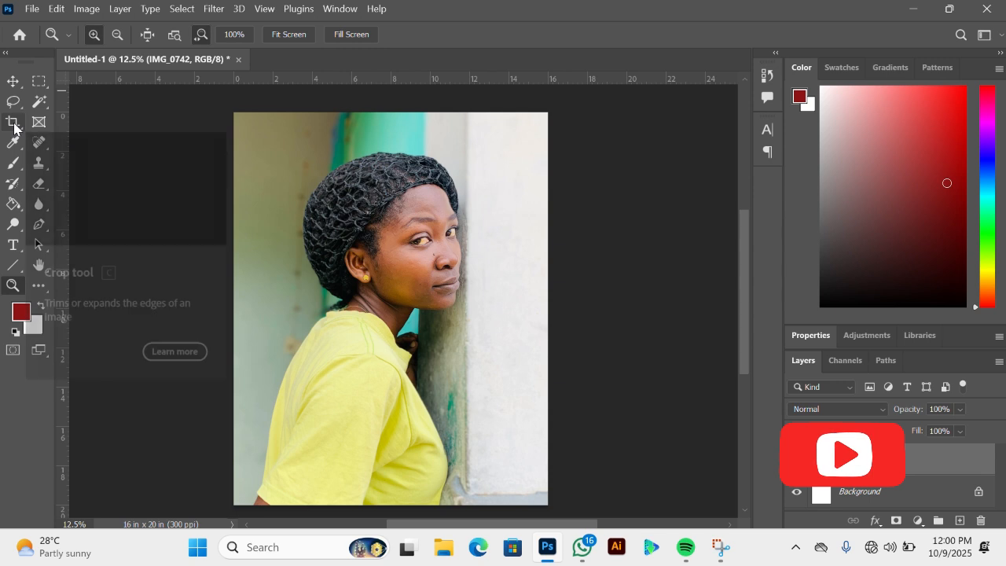
Activate the Line tool in Shape mode and set its fill colour to black
{"action": "left_click", "coordinate": [21, 271]}
{"action": "left_click", "coordinate": [22, 273]}
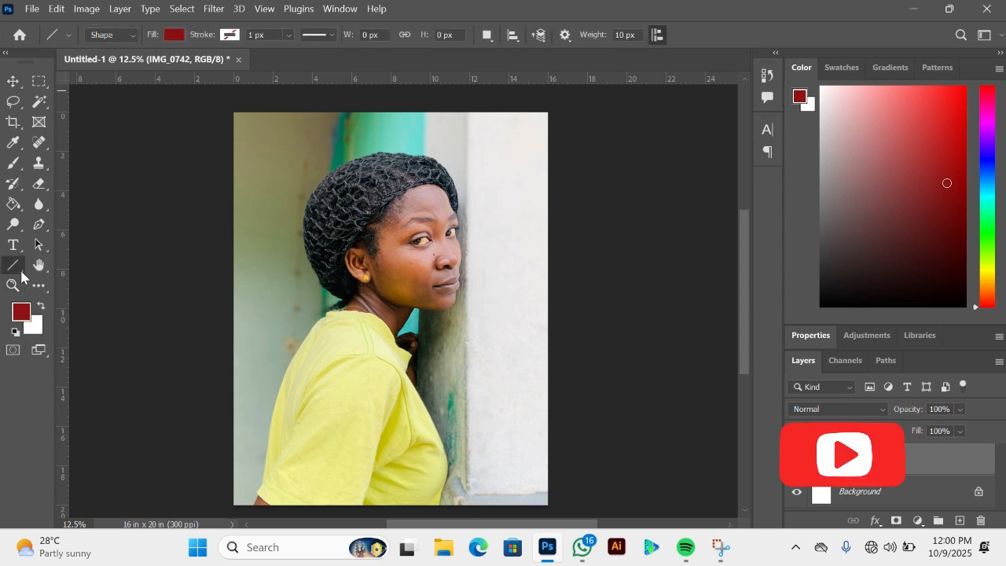
{"action": "right_click", "coordinate": [21, 275]}
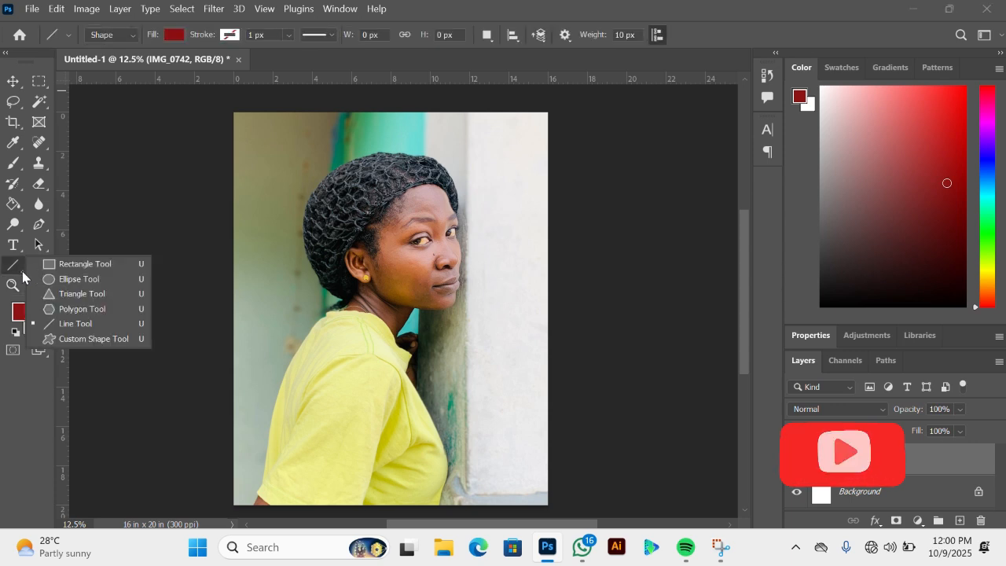
{"action": "left_click", "coordinate": [81, 328]}
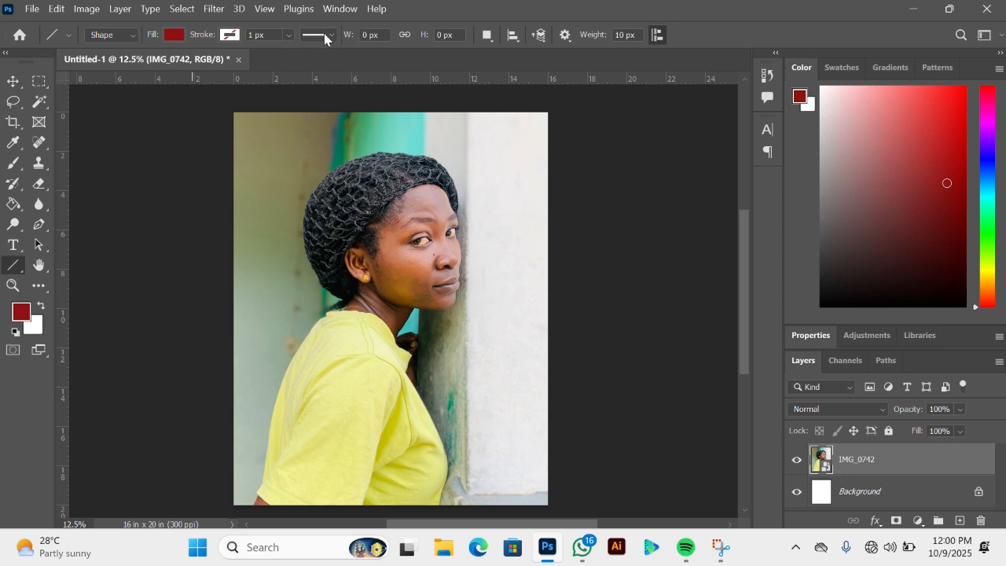
{"action": "left_click", "coordinate": [483, 13]}
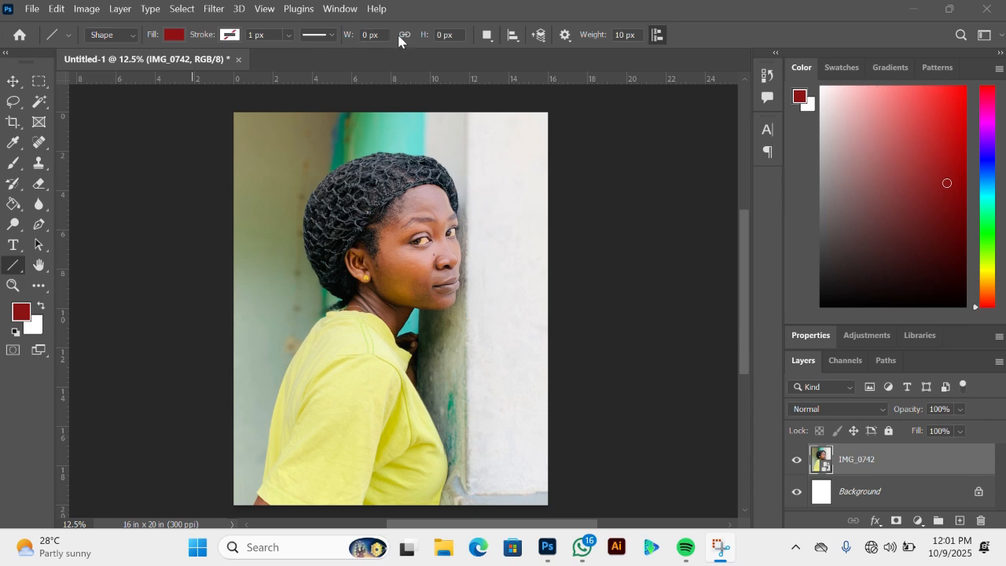
{"action": "left_click_drag", "start_coordinate": [620, 13], "coordinate": [604, 39]}
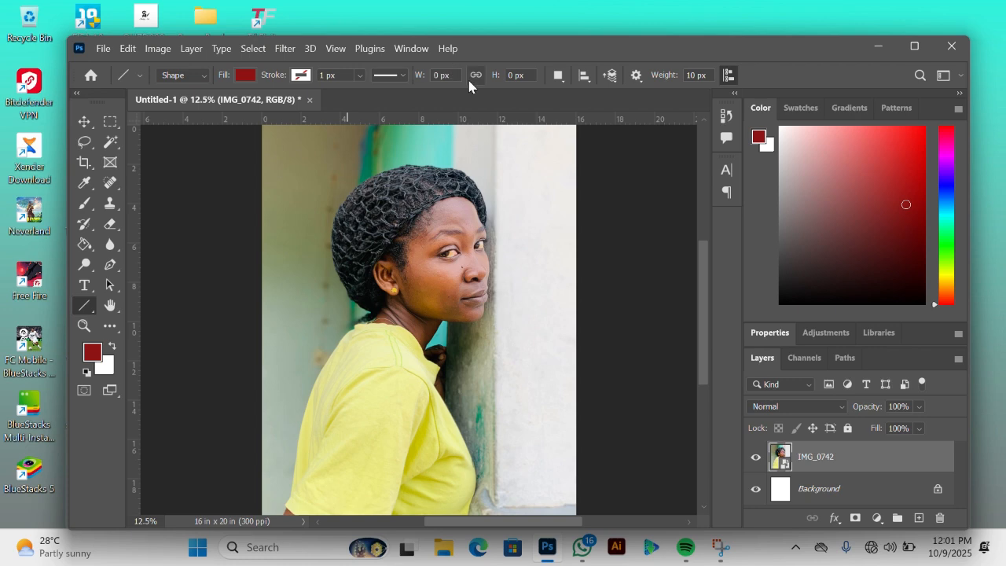
{"action": "left_click", "coordinate": [436, 76]}
{"action": "type", "text": "8"}
{"action": "left_click", "coordinate": [238, 74]}
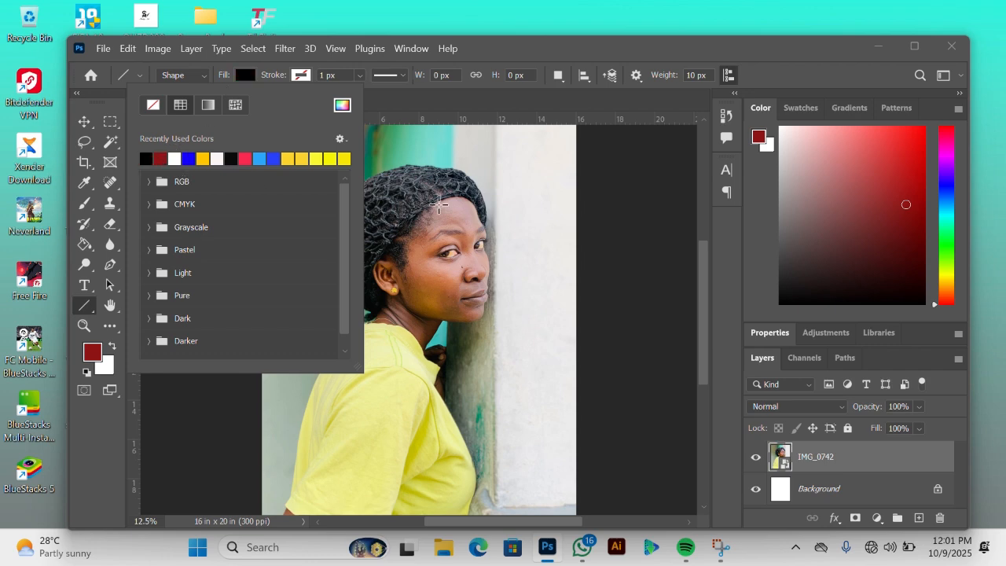
{"action": "left_click", "coordinate": [627, 201]}
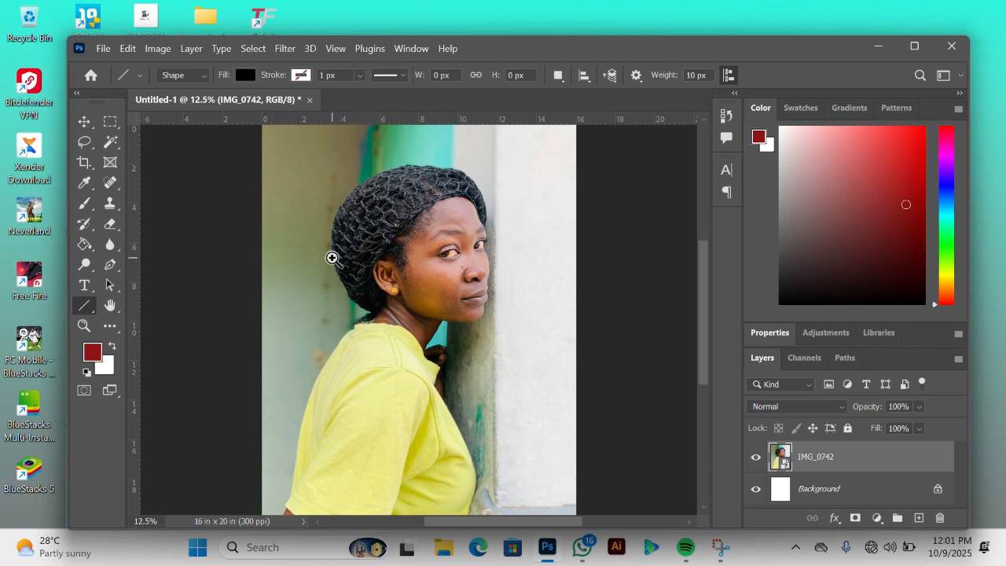
Zoom out to 8.33% to fit the whole canvas in view and set the ruler units to inches
{"action": "key", "text": "z"}
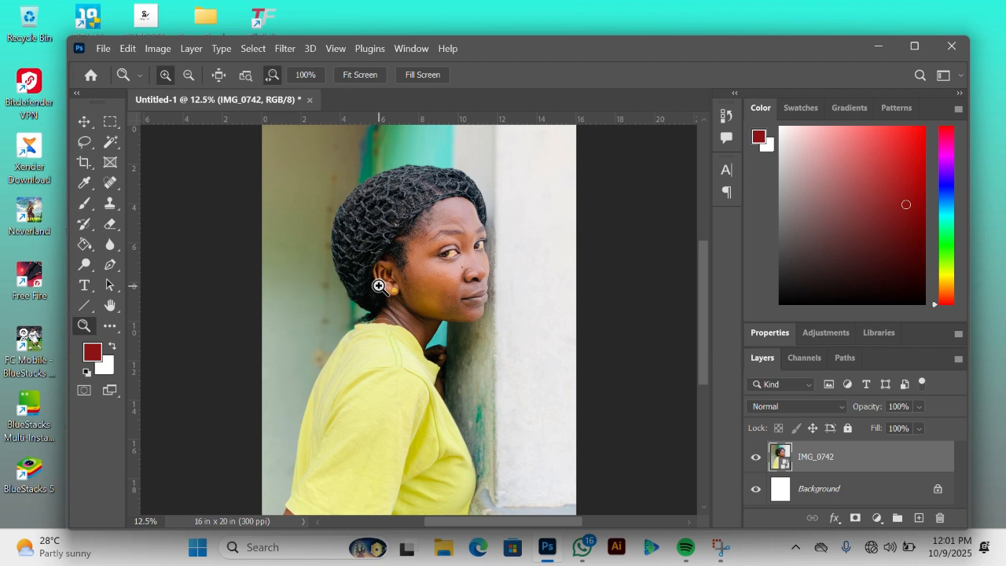
{"action": "key", "text": "alt"}
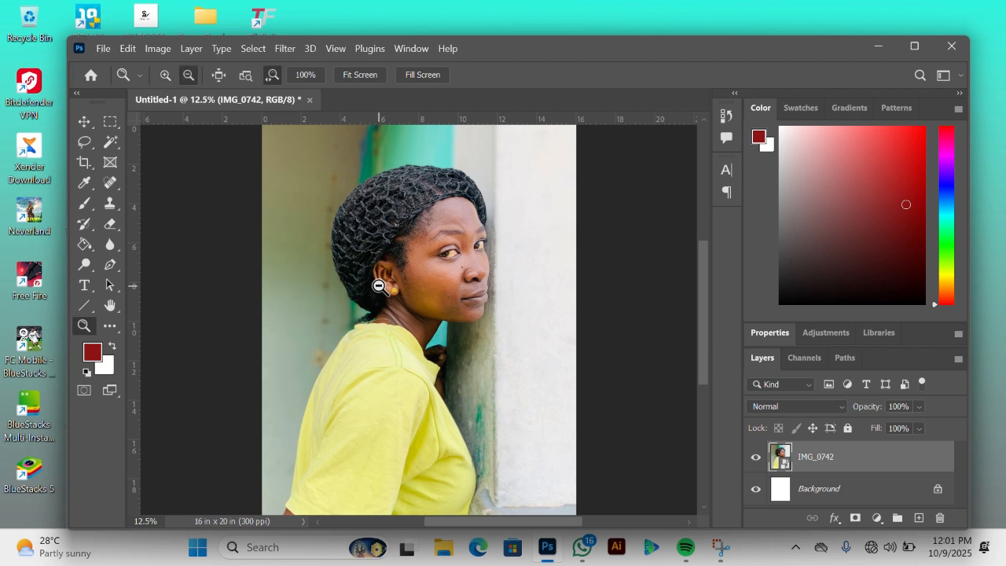
{"action": "left_click", "coordinate": [378, 286], "text": "alt"}
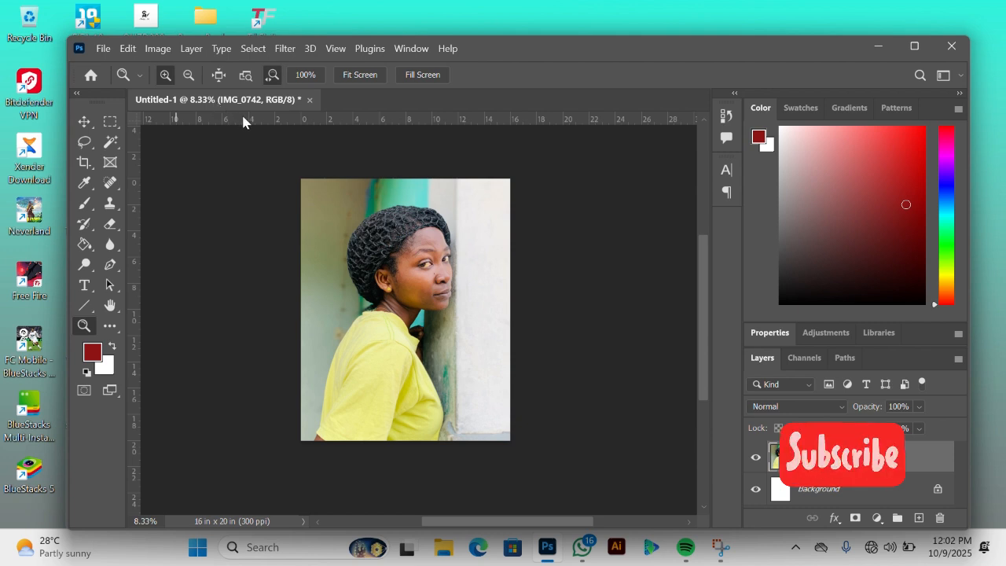
{"action": "right_click", "coordinate": [341, 124]}
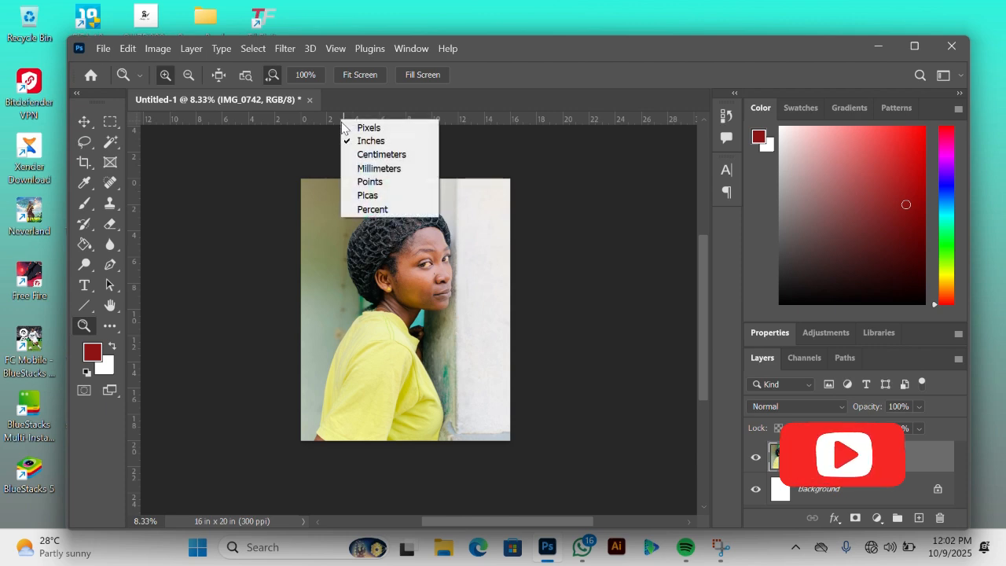
{"action": "left_click", "coordinate": [376, 143]}
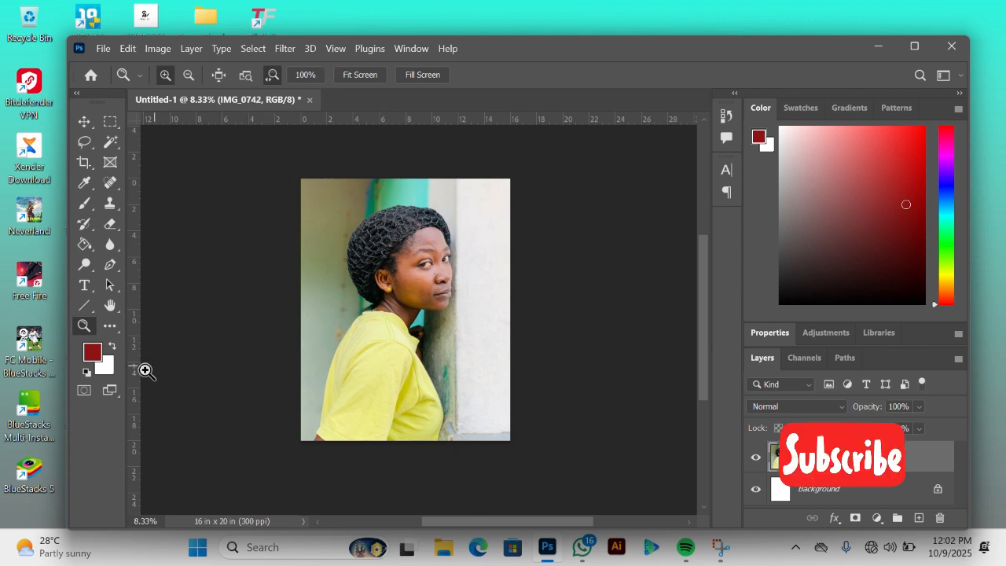
Try to set the Line tool's width and stroke width to 8 px
{"action": "left_click", "coordinate": [83, 306]}
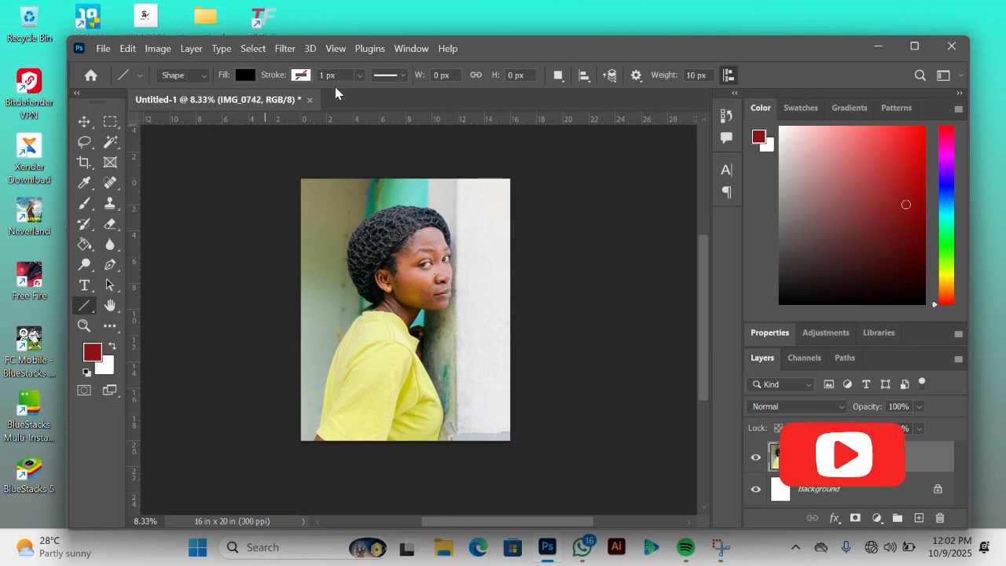
{"action": "double_click", "coordinate": [437, 75]}
{"action": "type", "text": "8px"}
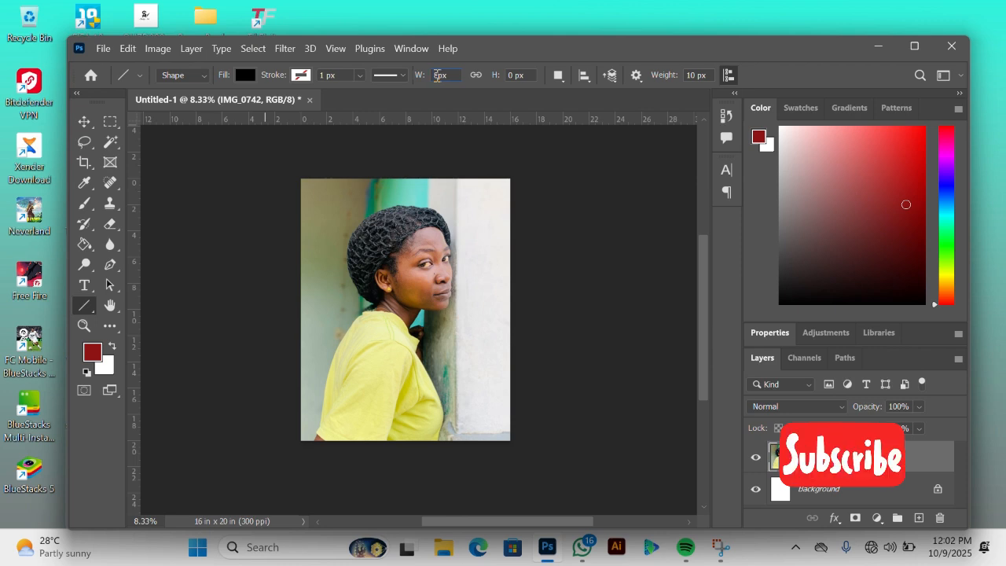
{"action": "double_click", "coordinate": [321, 75]}
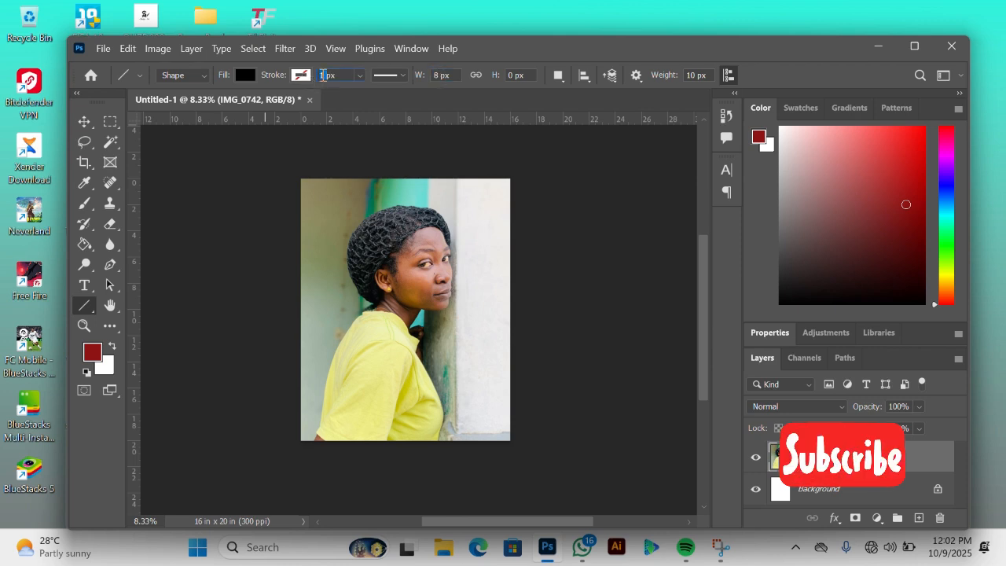
{"action": "type", "text": "8px"}
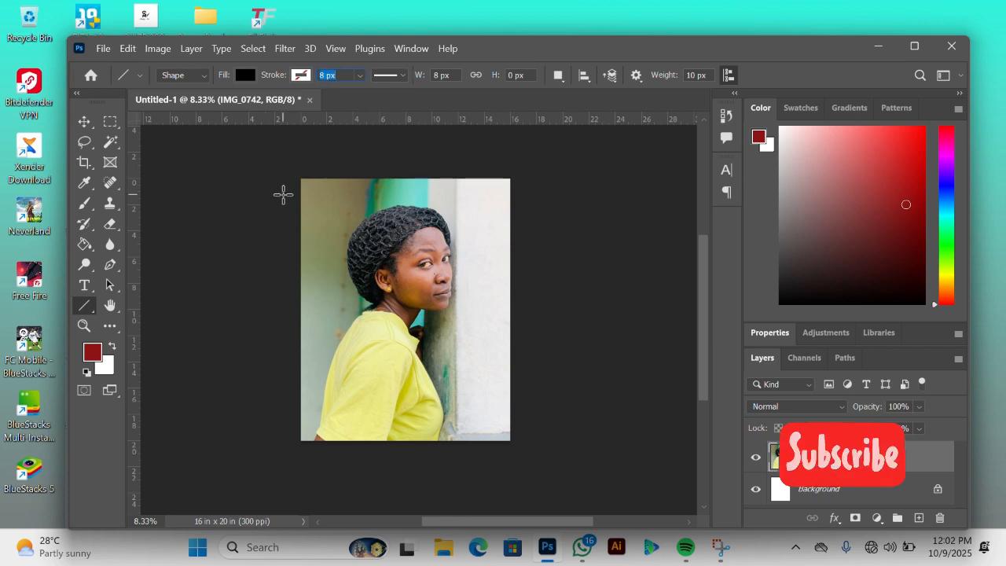
{"action": "left_click_drag", "start_coordinate": [283, 194], "coordinate": [501, 202]}
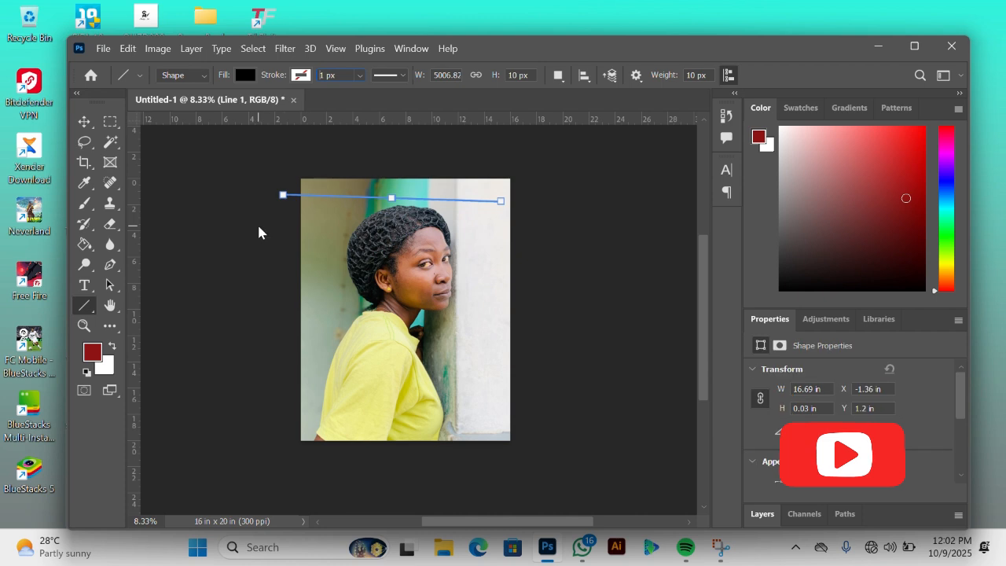
{"action": "left_click_drag", "start_coordinate": [257, 225], "coordinate": [411, 223]}
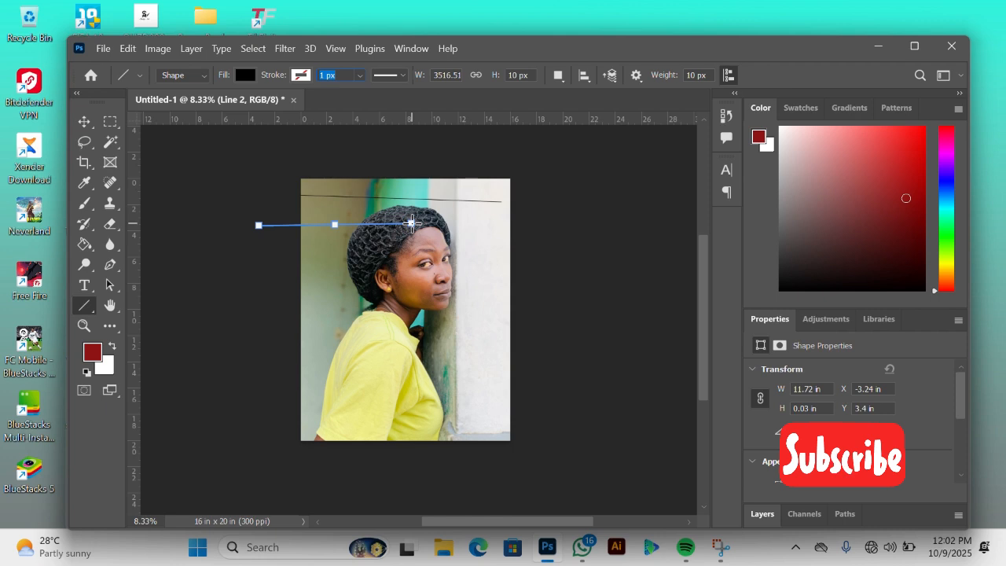
{"action": "key", "text": "ctrl+z"}
{"action": "key", "text": "ctrl+z"}
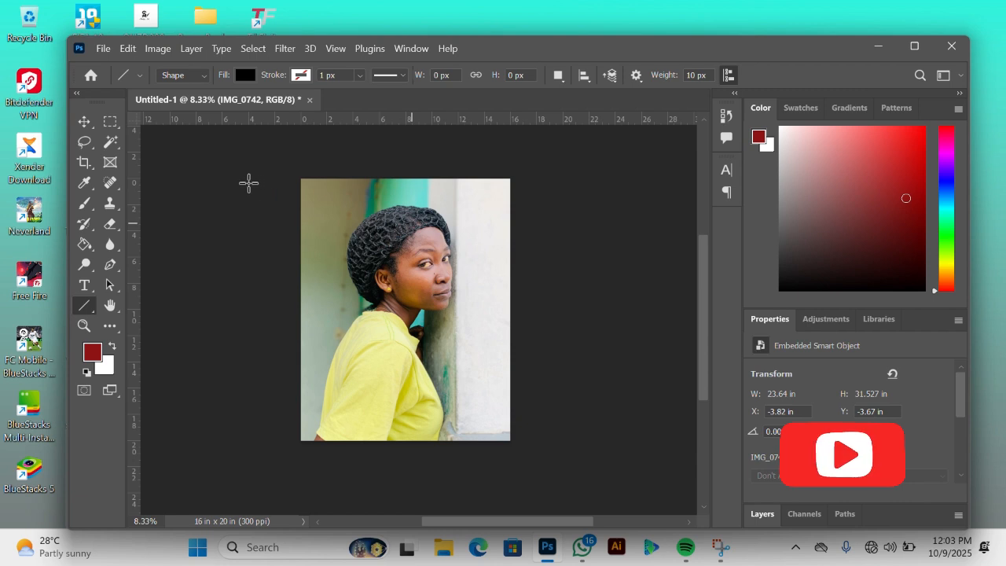
Draw a horizontal black line about 17.12 in long across the full photo width at the 1 in vertical ruler mark
{"action": "key", "text": "z"}
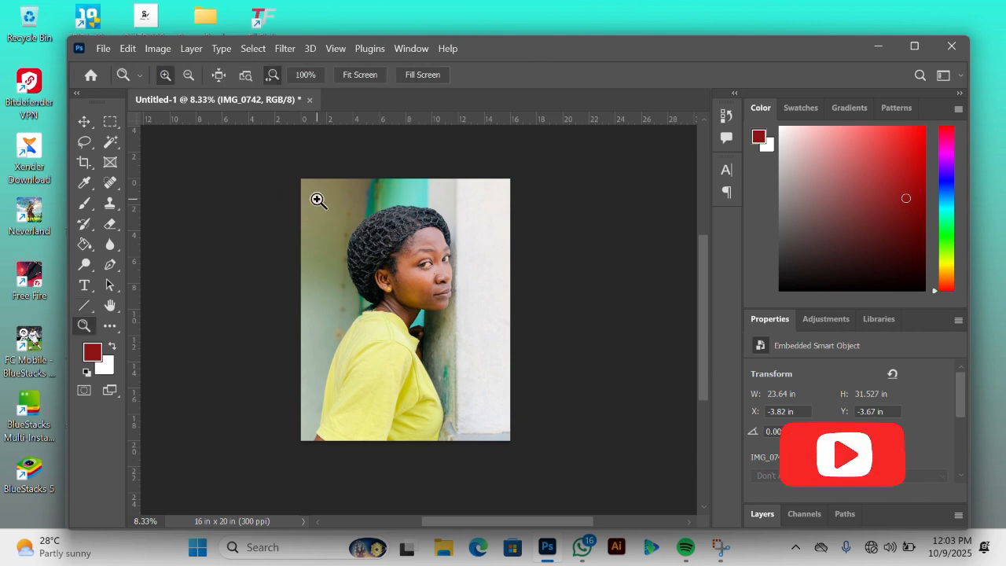
{"action": "left_click", "coordinate": [318, 200]}
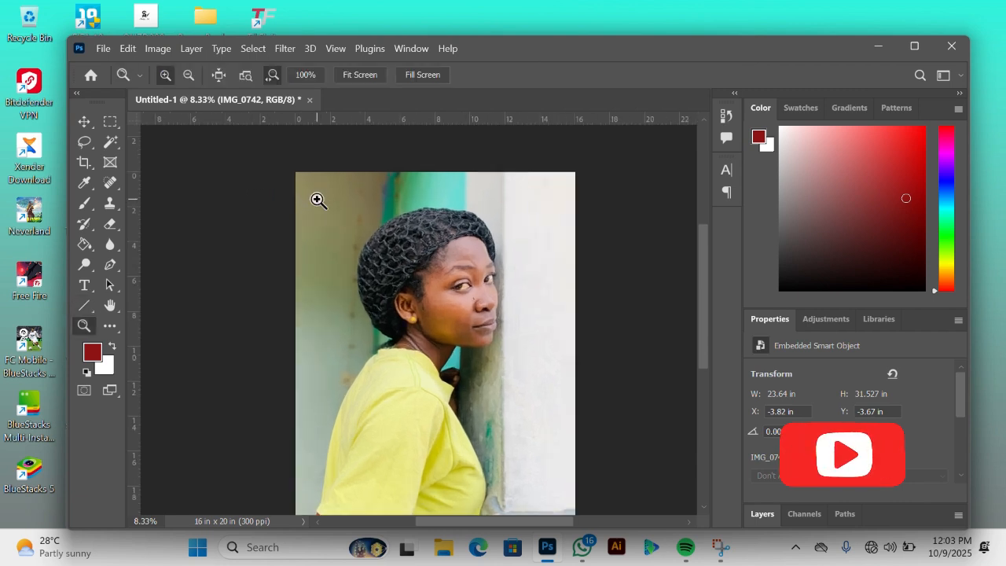
{"action": "left_click", "coordinate": [318, 201]}
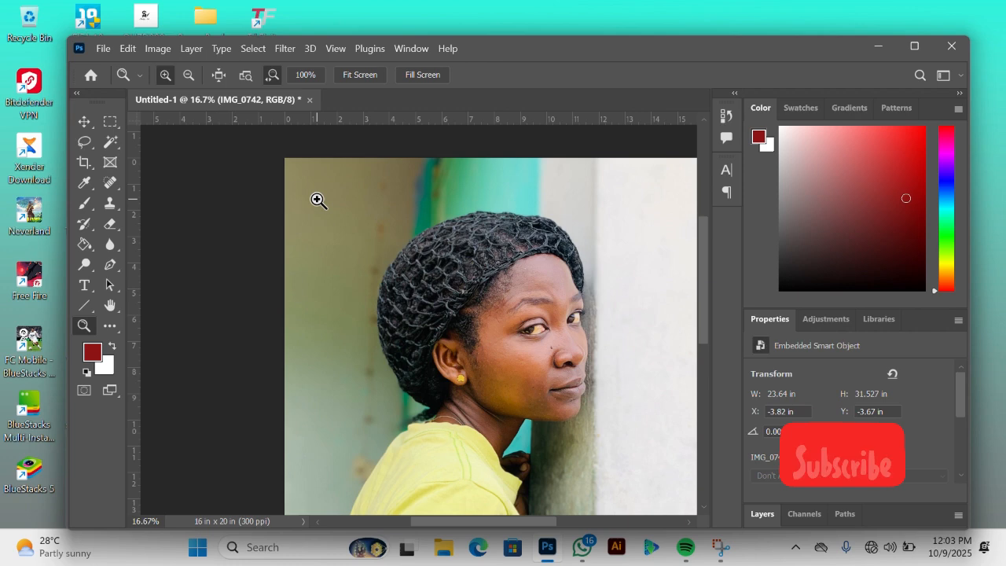
{"action": "left_click", "coordinate": [318, 201]}
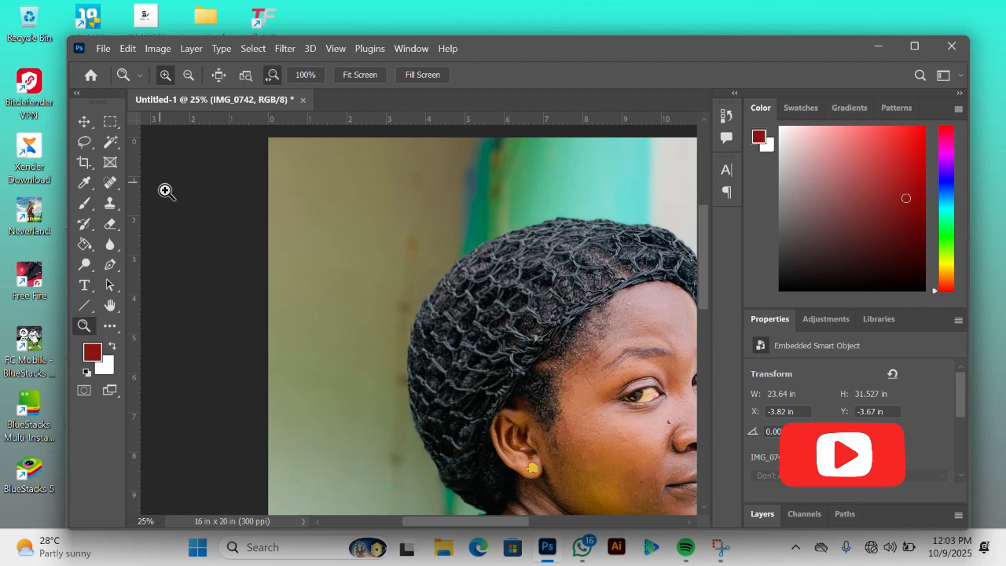
{"action": "key", "text": "u"}
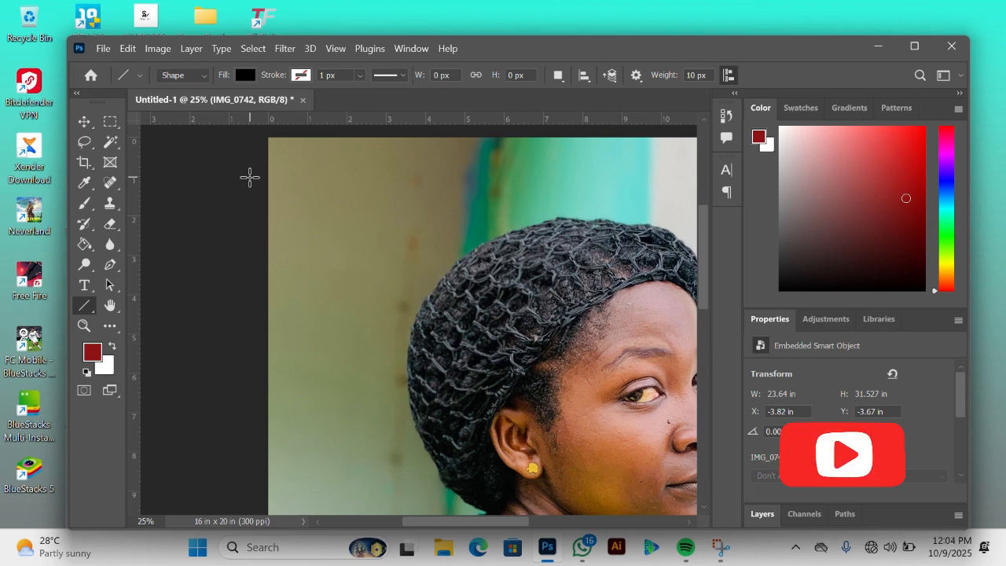
{"action": "left_click_drag", "start_coordinate": [249, 178], "coordinate": [249, 178]}
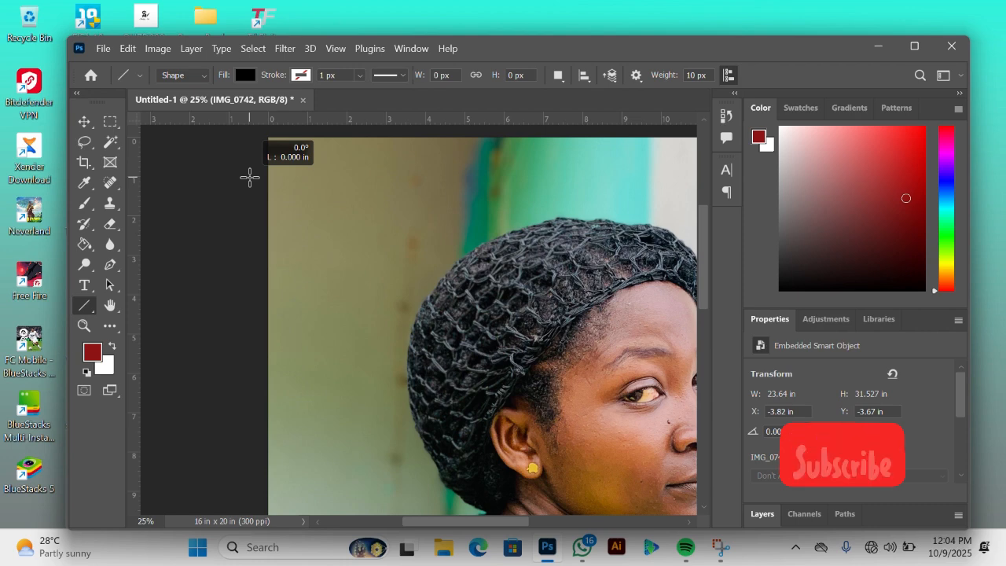
{"action": "left_click_drag", "start_coordinate": [249, 178], "coordinate": [476, 180]}
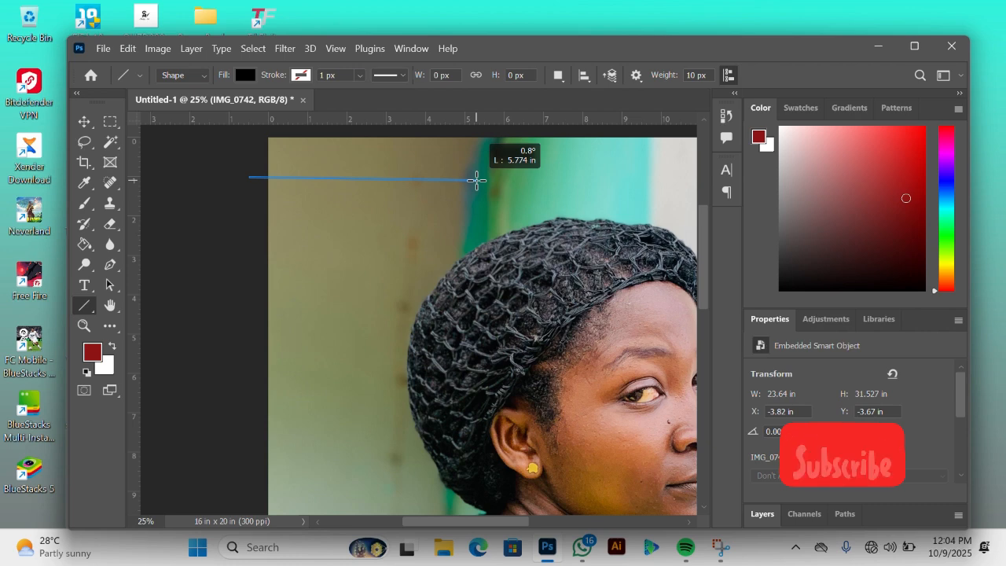
{"action": "left_click_drag", "start_coordinate": [477, 180], "coordinate": [439, 202]}
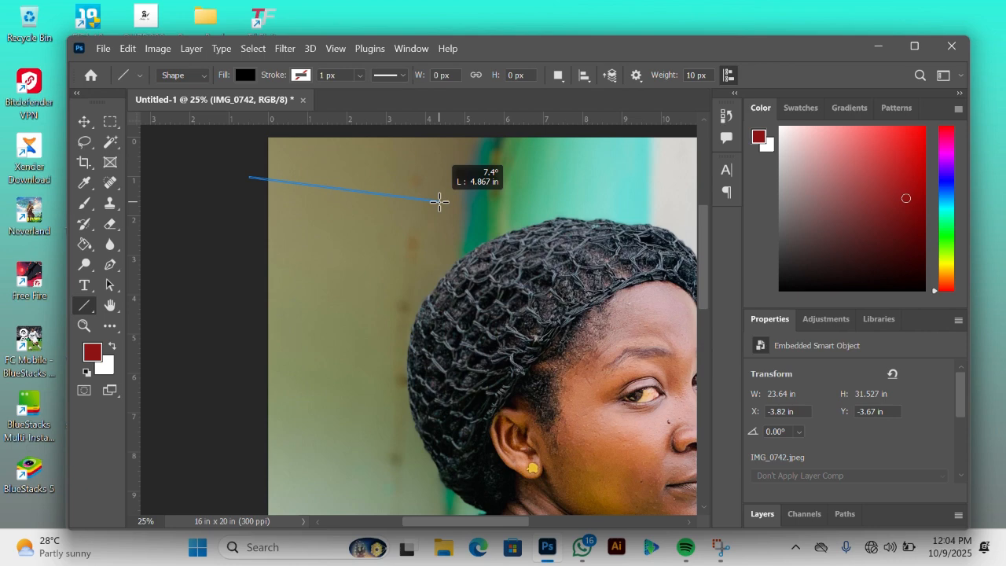
{"action": "left_click_drag", "start_coordinate": [439, 202], "coordinate": [244, 382]}
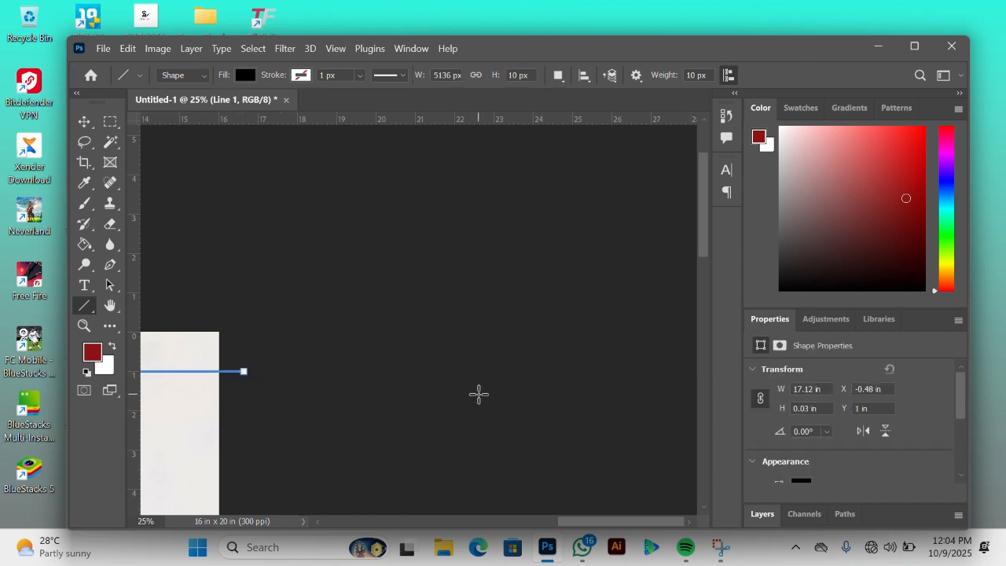
Maximize the window and draw straight horizontal lines across the full photo width at the 2, 3 and 4 in ruler marks
{"action": "left_click", "coordinate": [915, 49]}
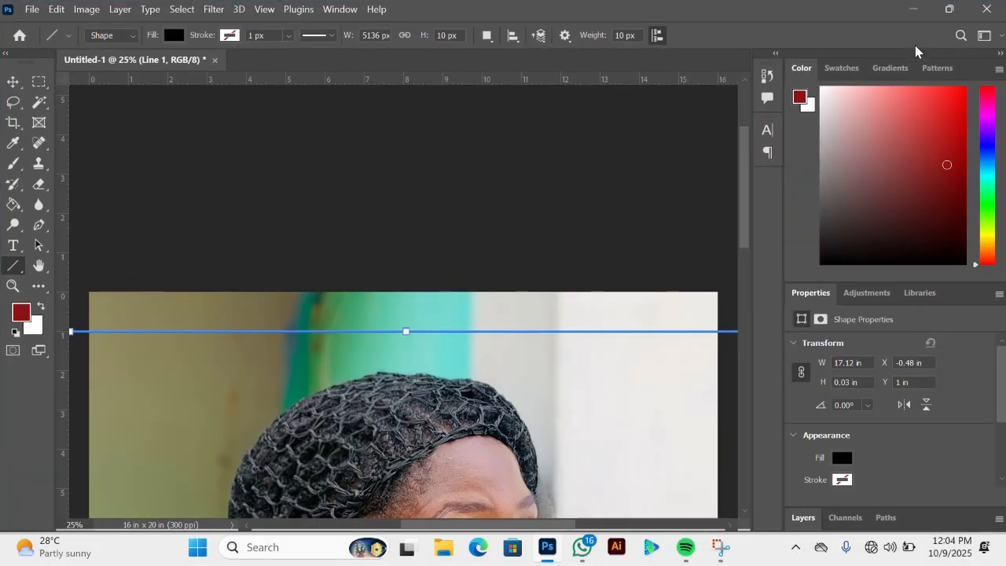
{"action": "scroll", "coordinate": [457, 180], "scroll_direction": "down", "scroll_amount": 5}
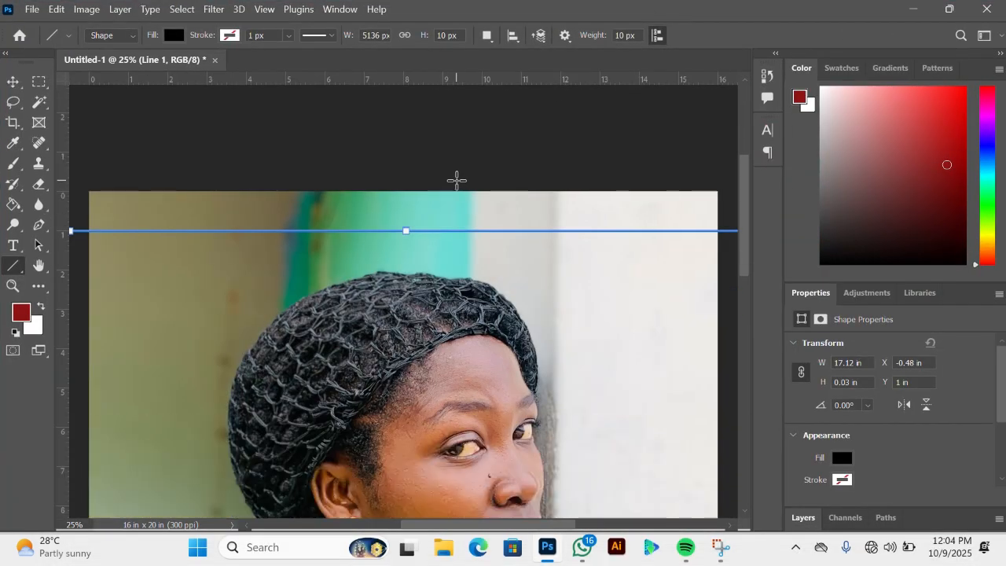
{"action": "scroll", "coordinate": [457, 180], "scroll_direction": "down", "scroll_amount": 2}
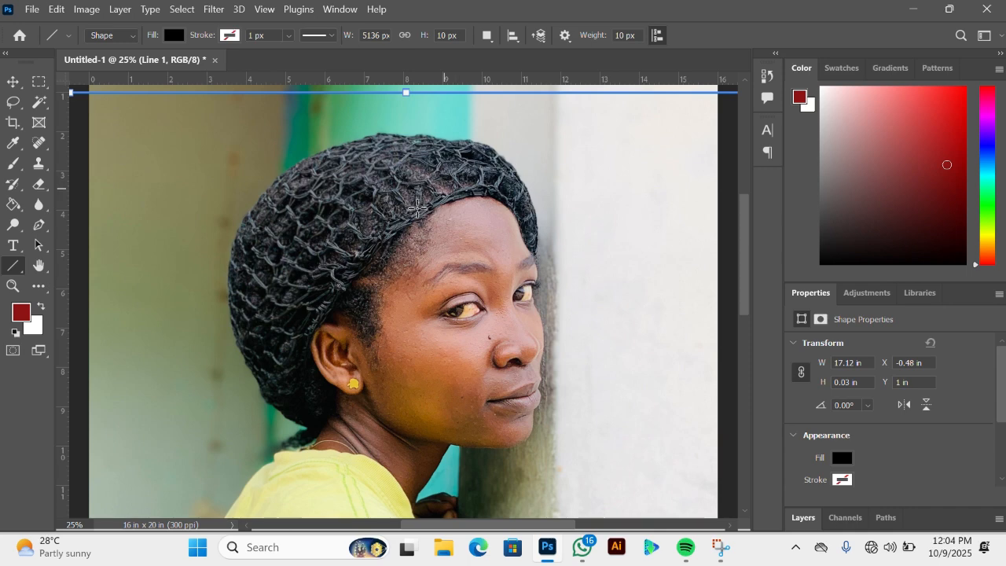
{"action": "left_click", "coordinate": [81, 132]}
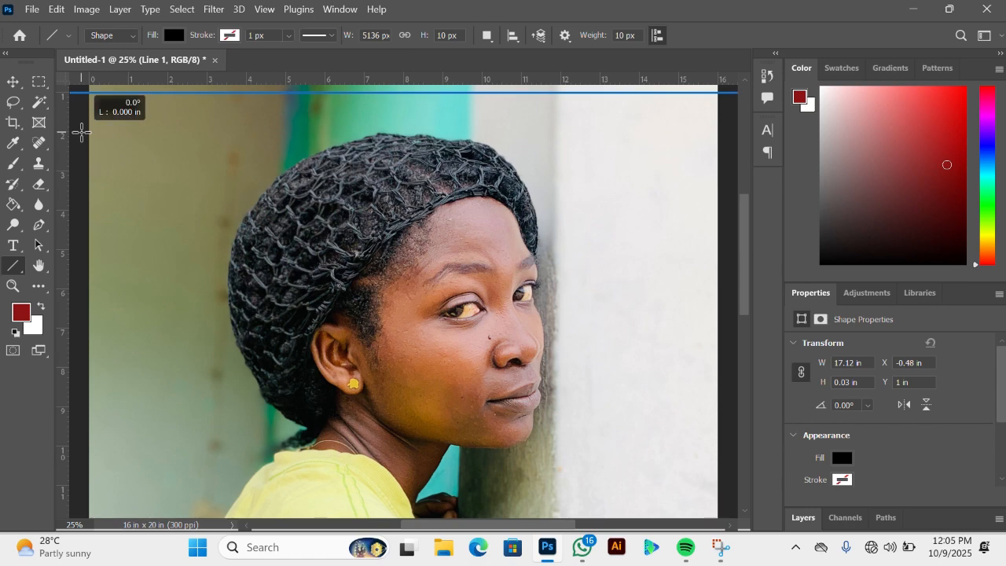
{"action": "mouse_move", "coordinate": [81, 132]}
{"action": "left_mouse_down"}
{"action": "mouse_move", "coordinate": [334, 157]}
{"action": "mouse_move", "coordinate": [584, 129]}
{"action": "mouse_move", "coordinate": [732, 130]}
{"action": "left_mouse_up"}
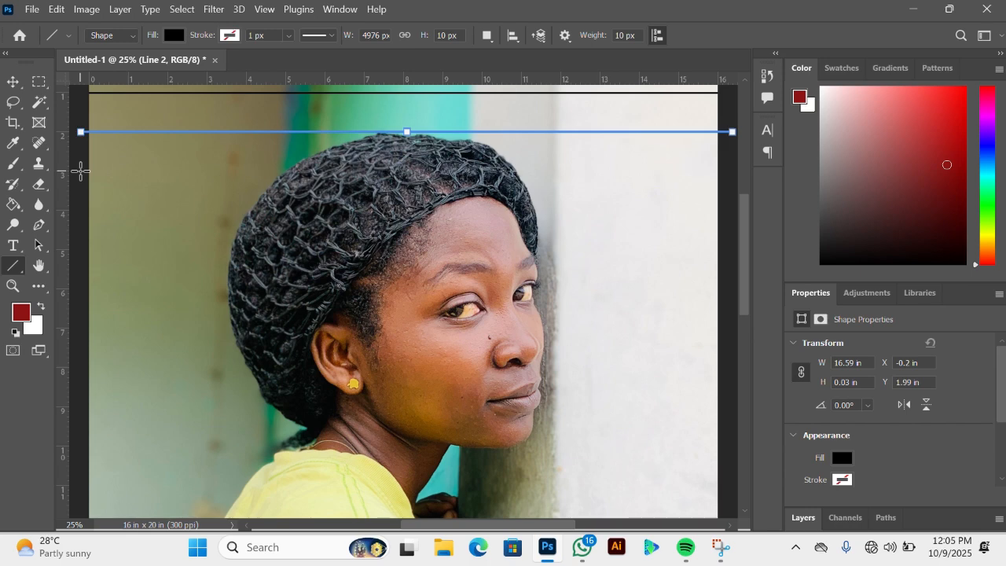
{"action": "mouse_move", "coordinate": [80, 171]}
{"action": "left_mouse_down"}
{"action": "mouse_move", "coordinate": [286, 206]}
{"action": "mouse_move", "coordinate": [629, 229]}
{"action": "mouse_move", "coordinate": [734, 218]}
{"action": "left_mouse_up"}
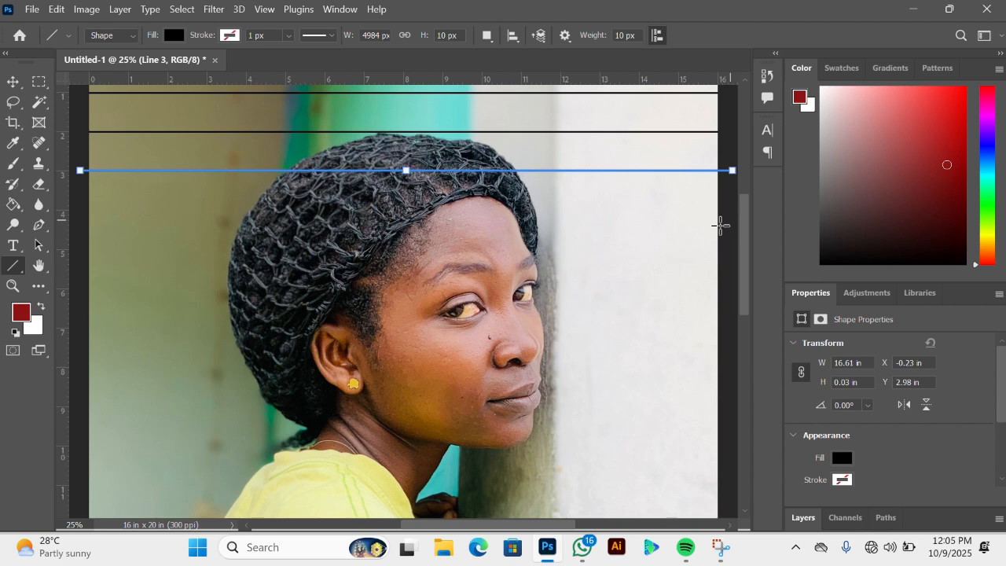
{"action": "left_click_drag", "start_coordinate": [80, 209], "coordinate": [727, 209]}
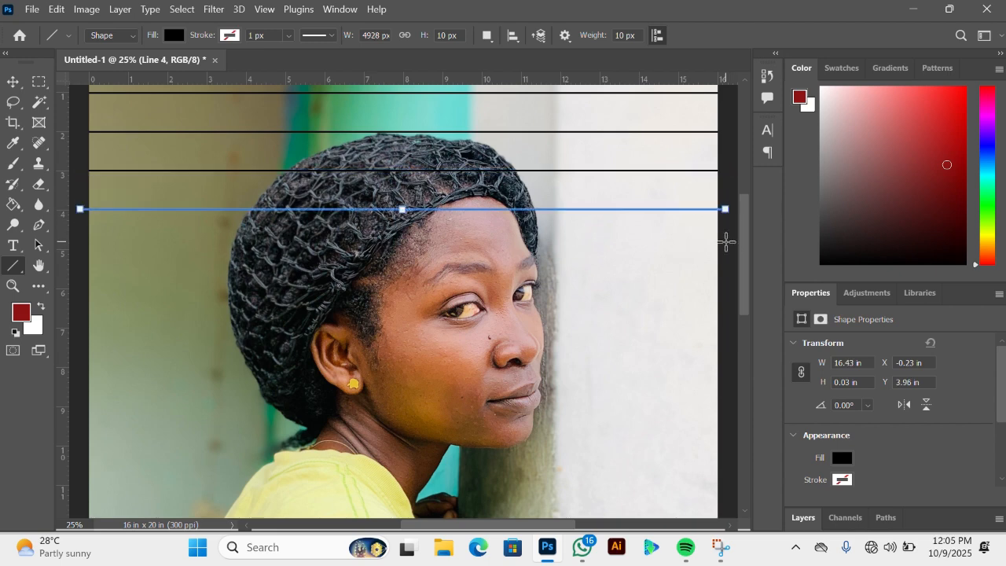
Continue the horizontal grid lines across the photo at every inch from the 5 in to the 10 in ruler mark, dismissing the Sticky Keys prompt
{"action": "scroll", "coordinate": [393, 203], "scroll_direction": "down", "scroll_amount": 2}
{"action": "left_click_drag", "start_coordinate": [76, 197], "coordinate": [727, 198]}
{"action": "left_click_drag", "start_coordinate": [83, 239], "coordinate": [727, 237]}
{"action": "left_click_drag", "start_coordinate": [80, 278], "coordinate": [724, 277]}
{"action": "left_click_drag", "start_coordinate": [79, 319], "coordinate": [727, 365]}
{"action": "left_click_drag", "start_coordinate": [81, 358], "coordinate": [724, 383]}
{"action": "mouse_move", "coordinate": [82, 396]}
{"action": "left_mouse_down"}
{"action": "mouse_move", "coordinate": [473, 447]}
{"action": "mouse_move", "coordinate": [727, 430]}
{"action": "left_mouse_up"}
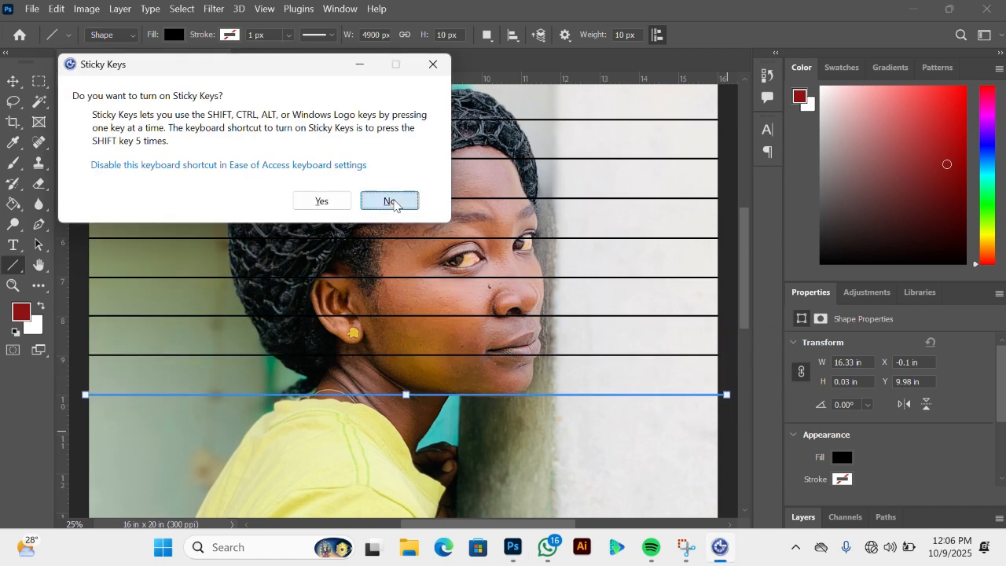
{"action": "left_click", "coordinate": [395, 203]}
Complete the horizontal grid lines across the photo at every inch from the 11 in to the 19 in ruler mark
{"action": "scroll", "coordinate": [385, 212], "scroll_direction": "down", "scroll_amount": 3}
{"action": "left_click_drag", "start_coordinate": [85, 334], "coordinate": [725, 404]}
{"action": "left_click_drag", "start_coordinate": [86, 372], "coordinate": [726, 421]}
{"action": "left_click_drag", "start_coordinate": [77, 414], "coordinate": [727, 450]}
{"action": "scroll", "coordinate": [82, 455], "scroll_direction": "down", "scroll_amount": 3}
{"action": "mouse_move", "coordinate": [81, 159]}
{"action": "left_mouse_down"}
{"action": "mouse_move", "coordinate": [640, 387]}
{"action": "mouse_move", "coordinate": [724, 389]}
{"action": "left_mouse_up"}
{"action": "mouse_move", "coordinate": [82, 198]}
{"action": "left_mouse_down"}
{"action": "mouse_move", "coordinate": [427, 220]}
{"action": "mouse_move", "coordinate": [727, 198]}
{"action": "left_mouse_up"}
{"action": "left_click", "coordinate": [380, 201]}
{"action": "left_click_drag", "start_coordinate": [84, 234], "coordinate": [727, 295]}
{"action": "mouse_move", "coordinate": [730, 274]}
{"action": "left_mouse_down"}
{"action": "mouse_move", "coordinate": [79, 308]}
{"action": "mouse_move", "coordinate": [727, 346]}
{"action": "mouse_move", "coordinate": [94, 379]}
{"action": "mouse_move", "coordinate": [76, 370]}
{"action": "left_mouse_up"}
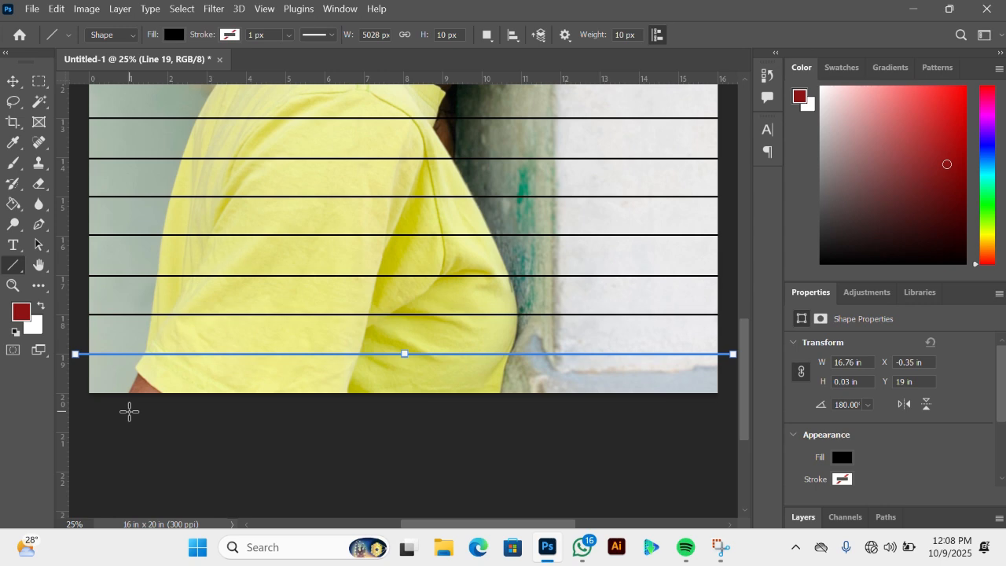
Draw 15 straight vertical lines over the full photo height, one at every inch from the 1 in to the 15 in ruler mark
{"action": "mouse_move", "coordinate": [129, 412]}
{"action": "left_mouse_down"}
{"action": "mouse_move", "coordinate": [146, 264]}
{"action": "mouse_move", "coordinate": [143, 99]}
{"action": "mouse_move", "coordinate": [144, 125]}
{"action": "mouse_move", "coordinate": [132, 91]}
{"action": "mouse_move", "coordinate": [167, 96]}
{"action": "mouse_move", "coordinate": [168, 333]}
{"action": "left_mouse_up"}
{"action": "left_click", "coordinate": [401, 205]}
{"action": "mouse_move", "coordinate": [207, 321]}
{"action": "left_mouse_down"}
{"action": "mouse_move", "coordinate": [207, 406]}
{"action": "mouse_move", "coordinate": [248, 176]}
{"action": "mouse_move", "coordinate": [297, 419]}
{"action": "left_mouse_up"}
{"action": "left_click_drag", "start_coordinate": [326, 416], "coordinate": [349, 168]}
{"action": "left_click_drag", "start_coordinate": [366, 191], "coordinate": [363, 399]}
{"action": "left_click_drag", "start_coordinate": [399, 411], "coordinate": [398, 175]}
{"action": "mouse_move", "coordinate": [444, 187]}
{"action": "left_mouse_down"}
{"action": "mouse_move", "coordinate": [470, 408]}
{"action": "mouse_move", "coordinate": [476, 191]}
{"action": "mouse_move", "coordinate": [531, 341]}
{"action": "mouse_move", "coordinate": [564, 337]}
{"action": "left_mouse_up"}
{"action": "mouse_move", "coordinate": [597, 337]}
{"action": "left_mouse_down"}
{"action": "mouse_move", "coordinate": [597, 102]}
{"action": "mouse_move", "coordinate": [600, 290]}
{"action": "mouse_move", "coordinate": [639, 184]}
{"action": "mouse_move", "coordinate": [675, 326]}
{"action": "left_mouse_up"}
{"action": "scroll", "coordinate": [530, 305], "scroll_direction": "down", "scroll_amount": 7}
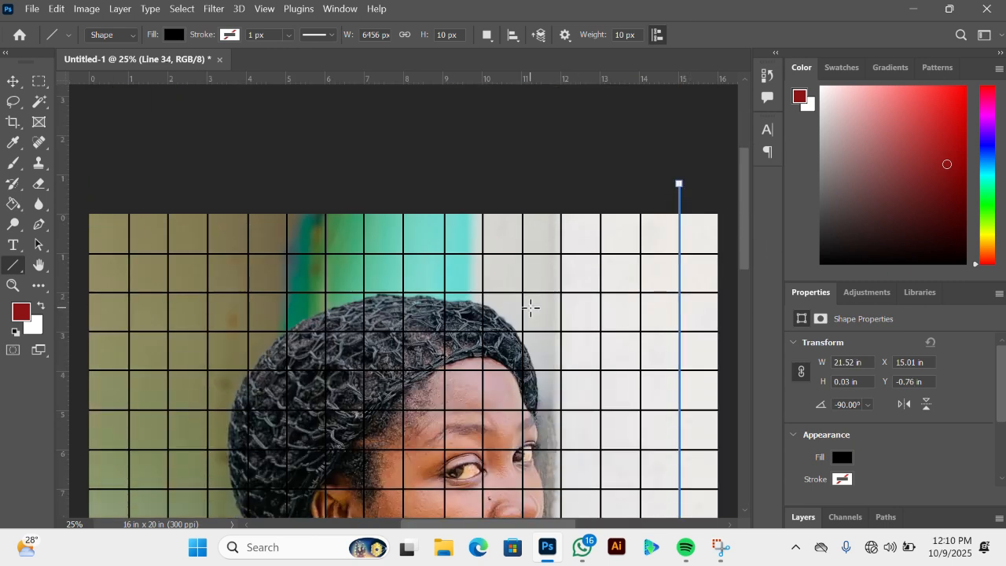
{"action": "scroll", "coordinate": [529, 305], "scroll_direction": "down", "scroll_amount": 1}
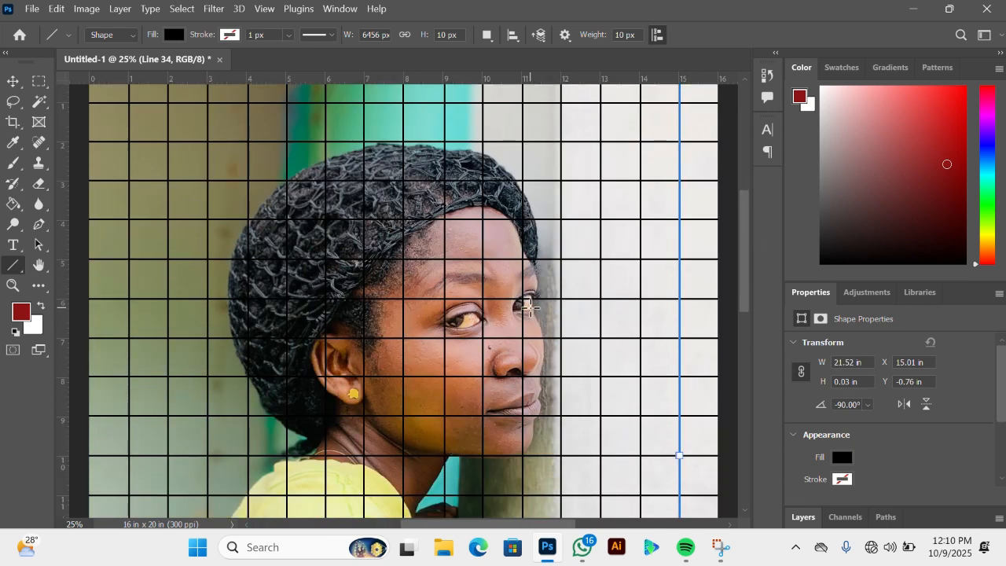
{"action": "key", "text": "Return"}
Divide the grid cell around the nearer eye into quarters with a vertical and a horizontal line, each about 1 in long
{"action": "scroll", "coordinate": [530, 307], "scroll_direction": "down", "scroll_amount": 6}
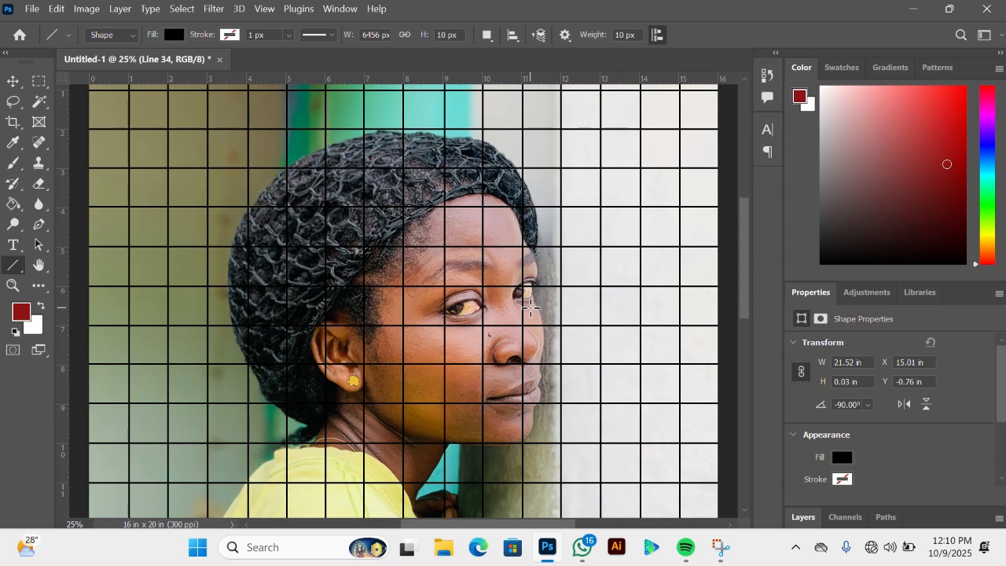
{"action": "scroll", "coordinate": [529, 306], "scroll_direction": "down", "scroll_amount": 5}
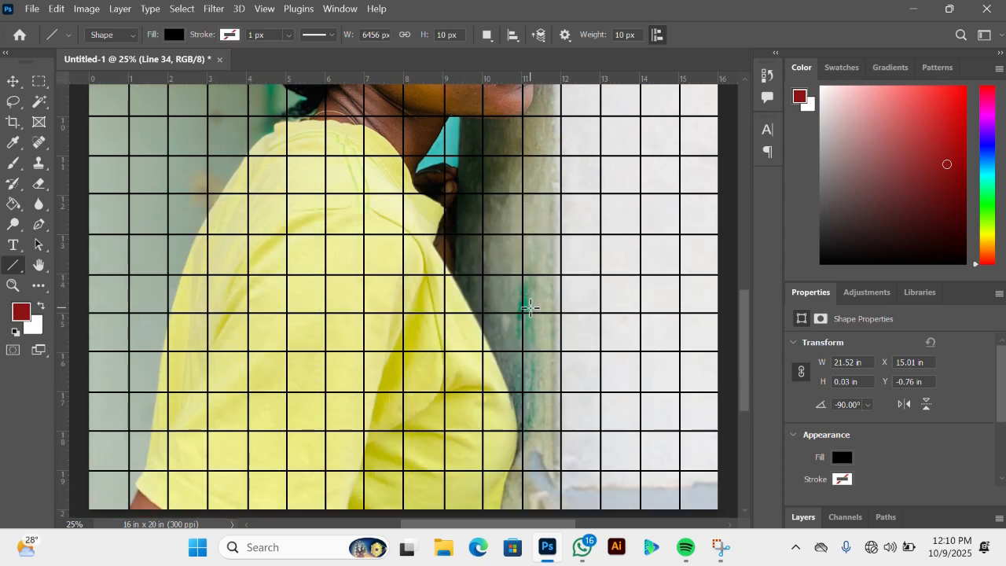
{"action": "scroll", "coordinate": [530, 306], "scroll_direction": "up", "scroll_amount": 8}
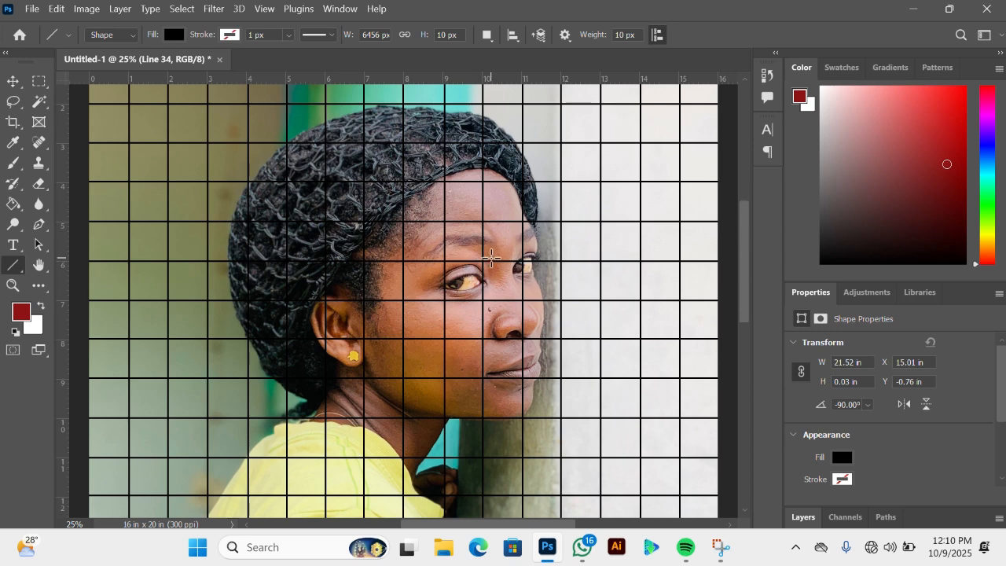
{"action": "key", "text": "ctrl+space"}
{"action": "key", "text": "z"}
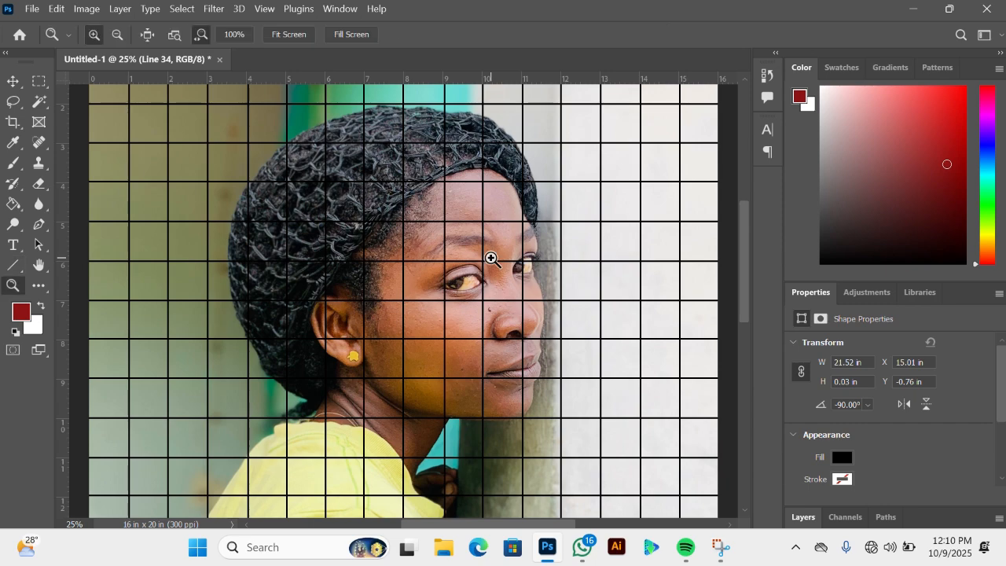
{"action": "left_click", "coordinate": [491, 258]}
{"action": "left_click", "coordinate": [491, 259]}
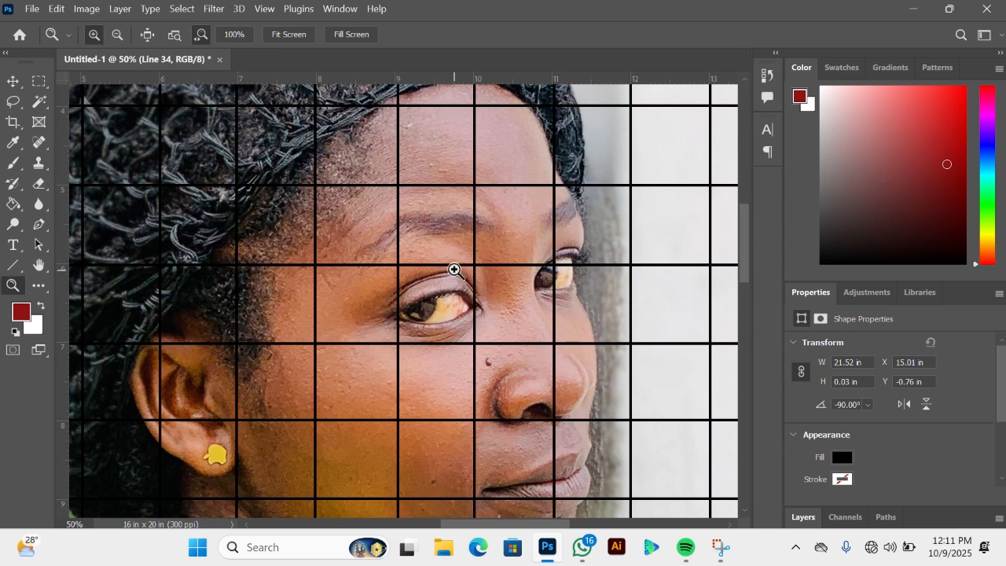
{"action": "key", "text": "u"}
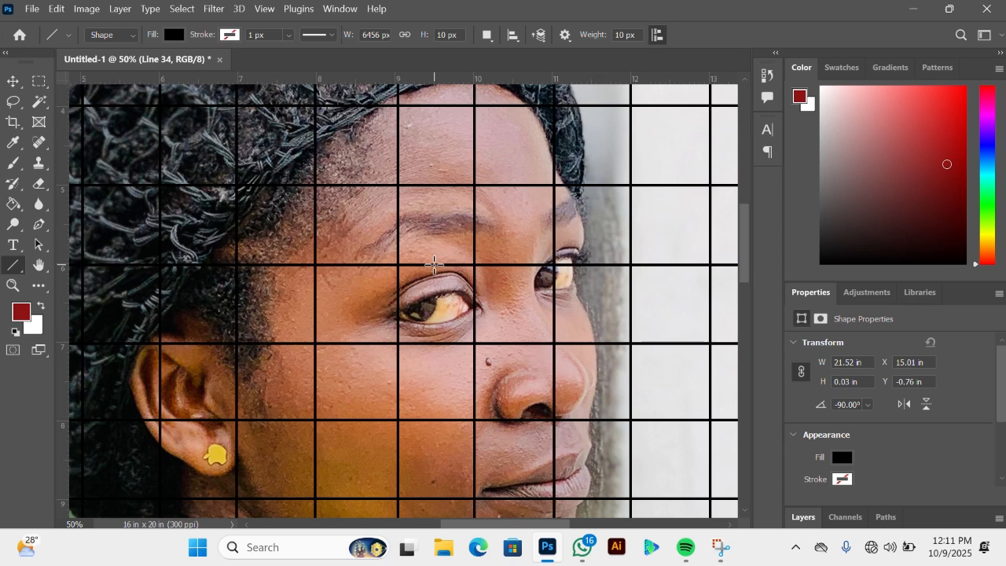
{"action": "left_click_drag", "start_coordinate": [434, 265], "coordinate": [434, 344]}
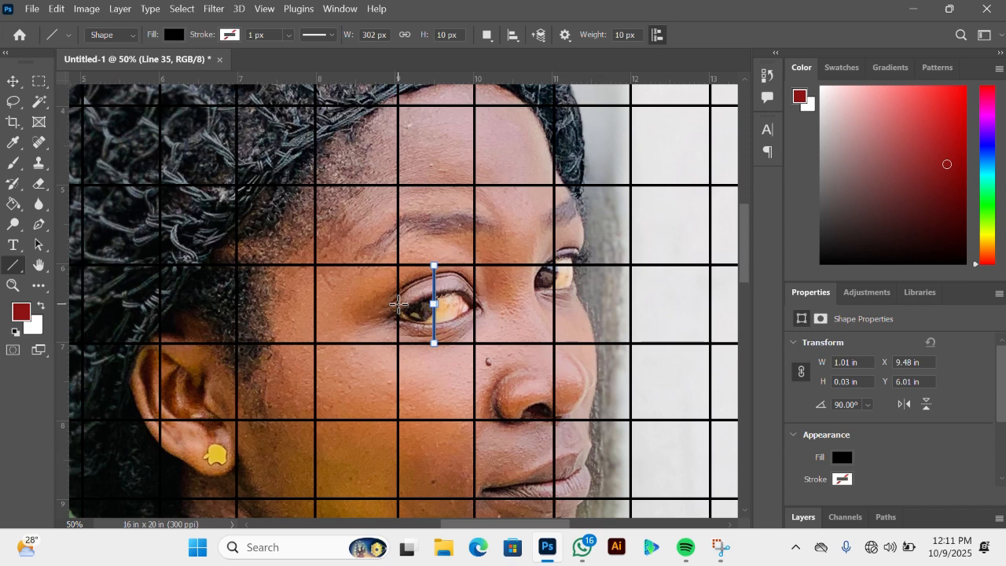
{"action": "mouse_move", "coordinate": [399, 303]}
{"action": "left_mouse_down"}
{"action": "mouse_move", "coordinate": [498, 311]}
{"action": "mouse_move", "coordinate": [474, 314]}
{"action": "left_mouse_up"}
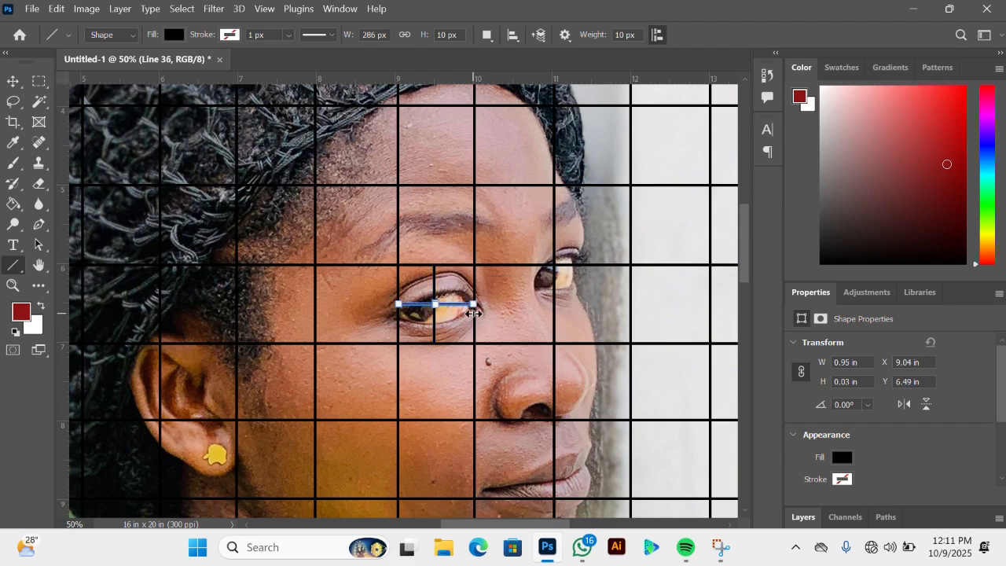
Commit the horizontal dividing line in the eye cell and review the finished grid across the whole portrait
{"action": "key", "text": "Return"}
{"action": "key", "text": "z"}
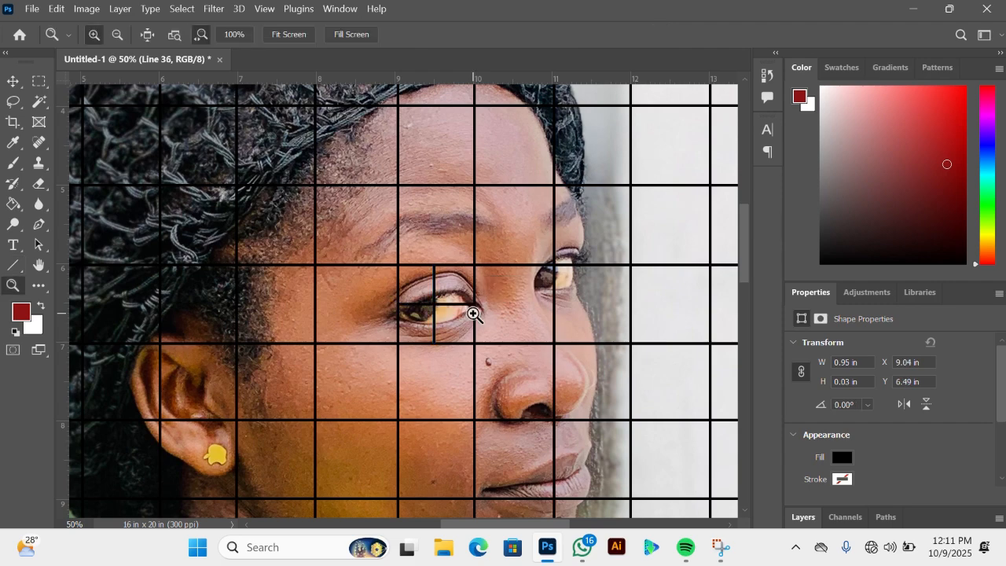
{"action": "left_click", "coordinate": [473, 314]}
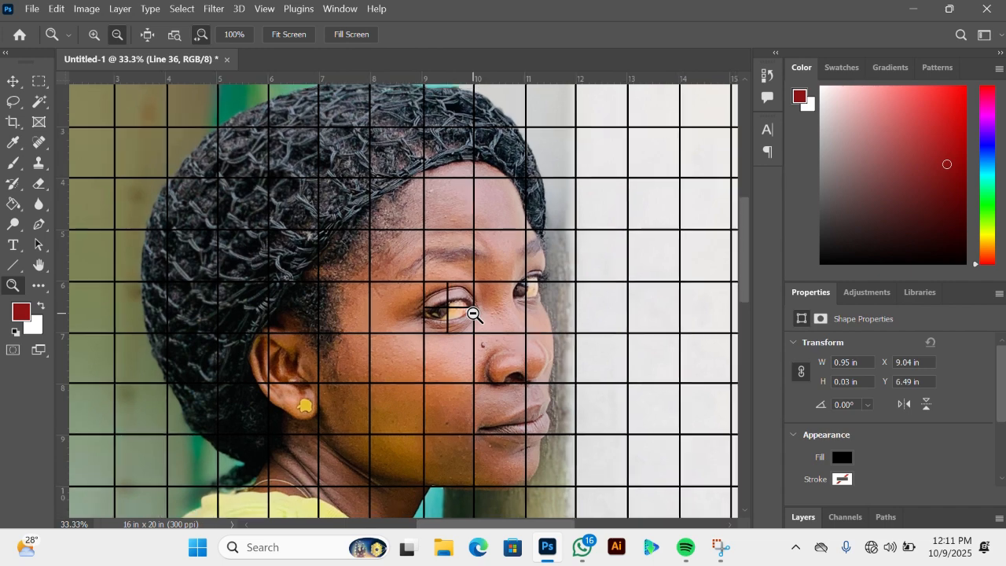
{"action": "left_click", "coordinate": [474, 314]}
{"action": "left_click", "coordinate": [474, 314]}
{"action": "scroll", "coordinate": [474, 314], "scroll_direction": "down", "scroll_amount": 5}
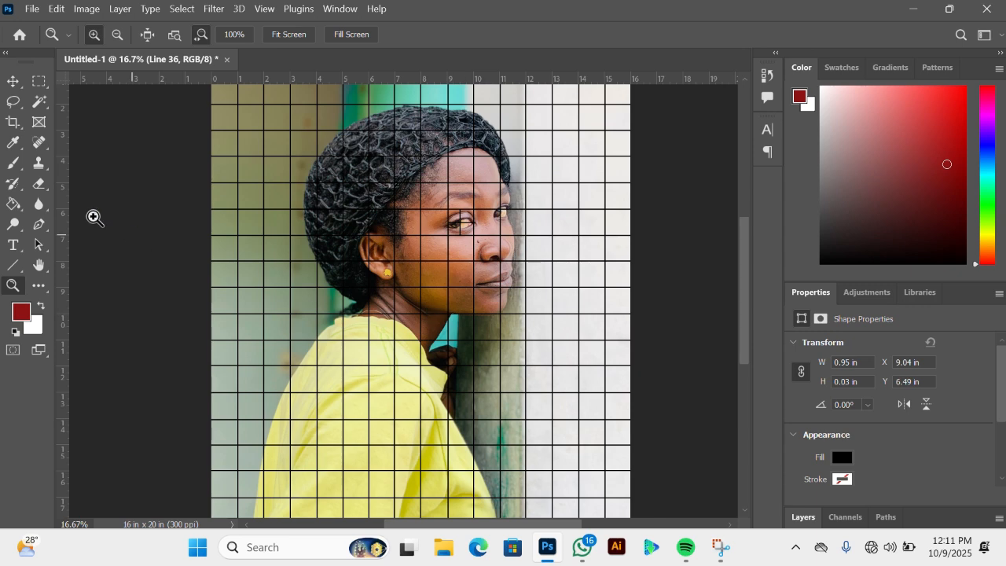
Save a copy of the gridded portrait as the JPEG file Untitled-1.jpg in the Pictures folder, with quality 10 and the Progressive format option
{"action": "left_click", "coordinate": [37, 15]}
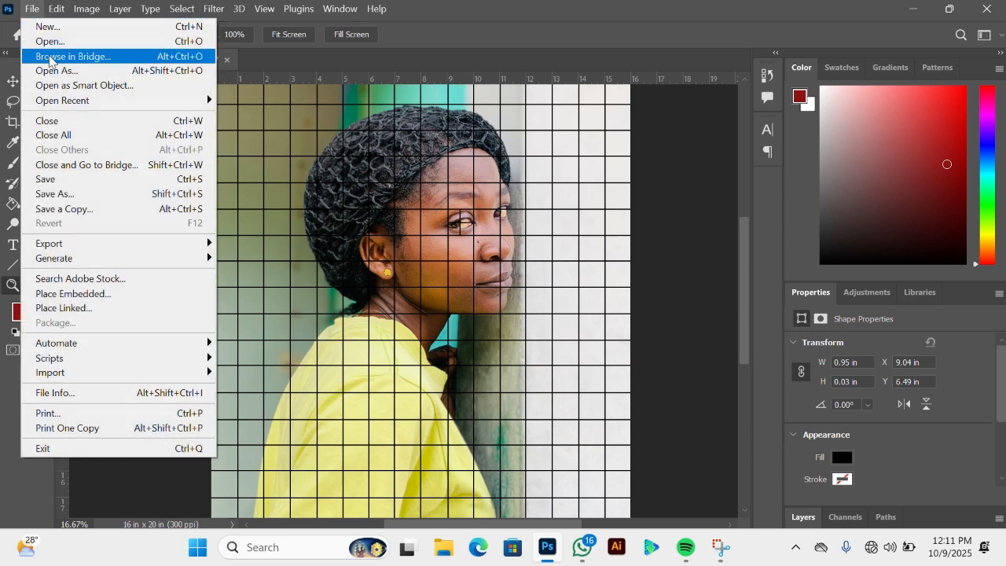
{"action": "left_click", "coordinate": [33, 13]}
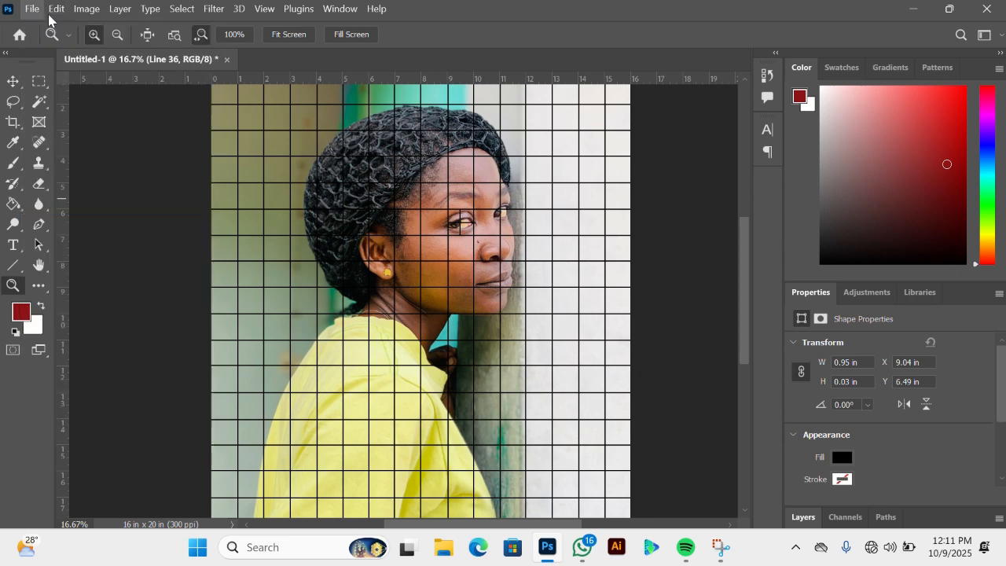
{"action": "left_click", "coordinate": [33, 13]}
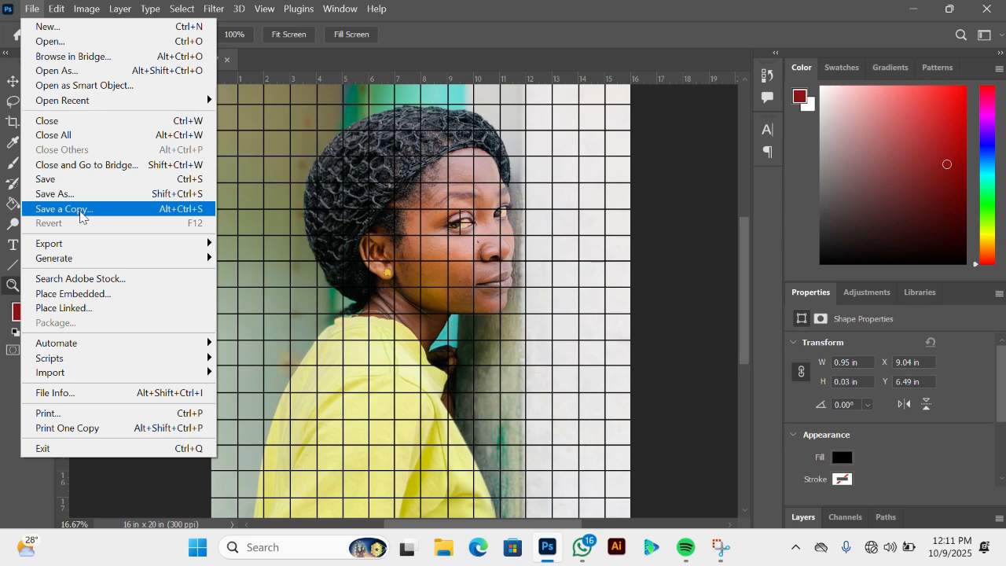
{"action": "left_click", "coordinate": [78, 217]}
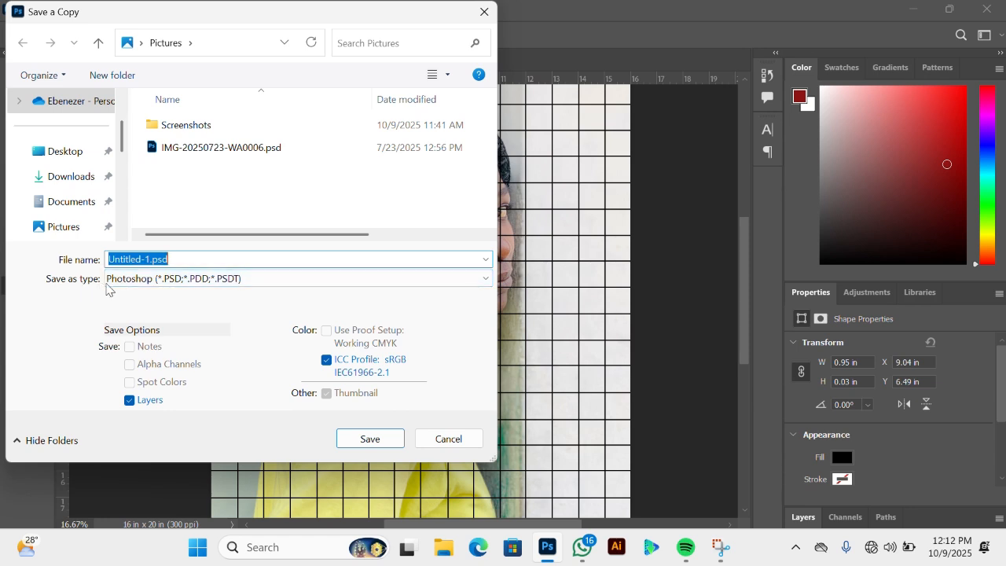
{"action": "left_click", "coordinate": [153, 284]}
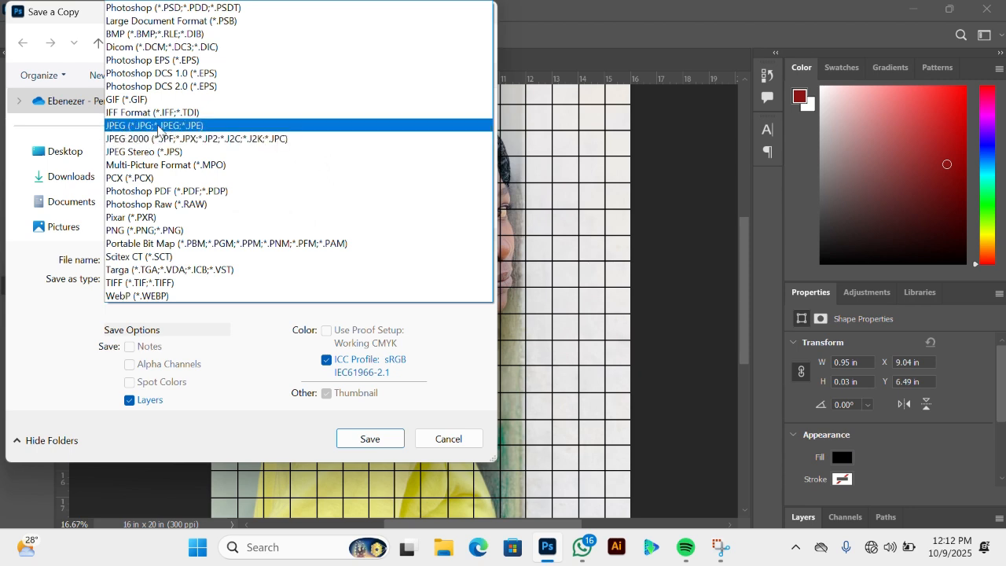
{"action": "left_click", "coordinate": [158, 127]}
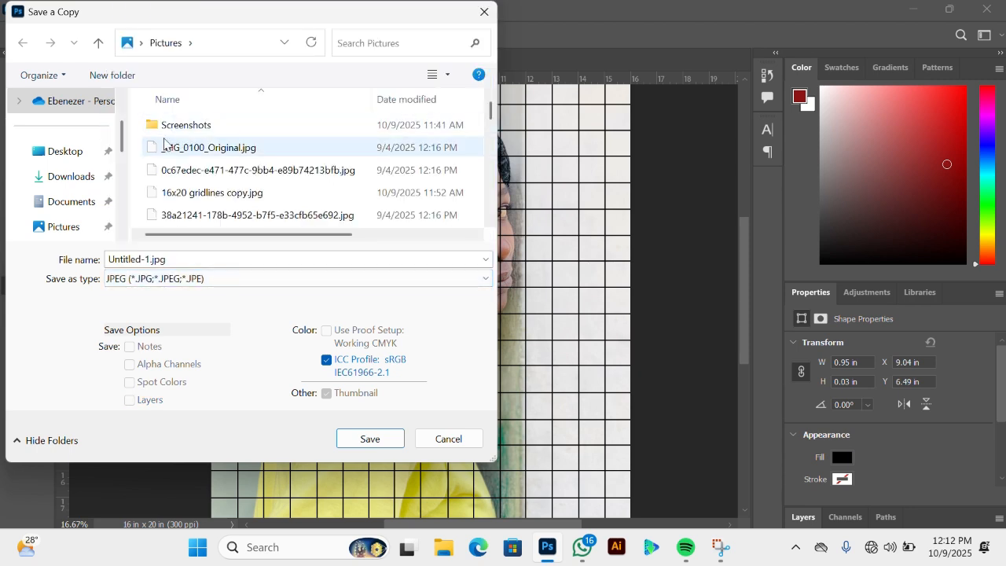
{"action": "left_click", "coordinate": [63, 227]}
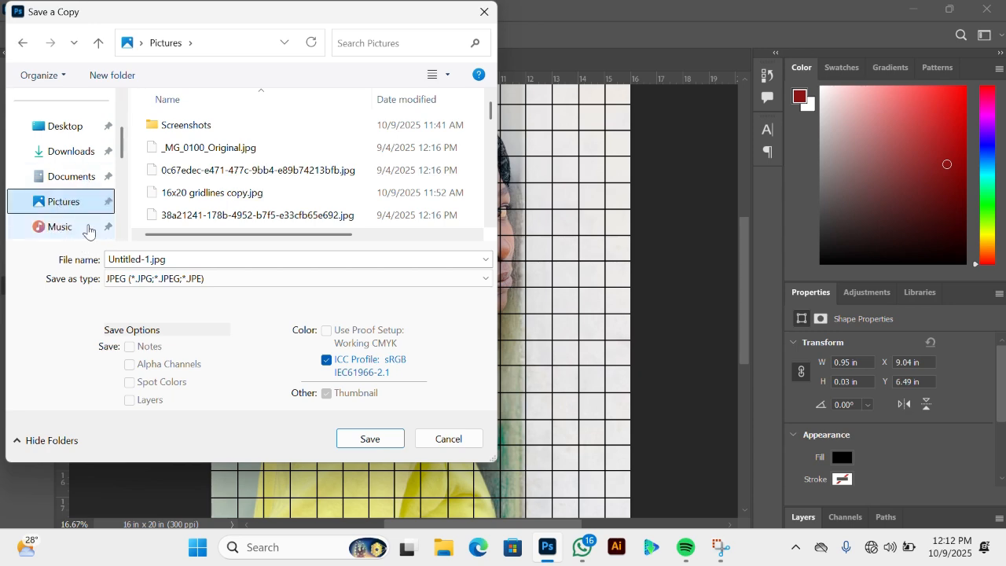
{"action": "left_click", "coordinate": [360, 439]}
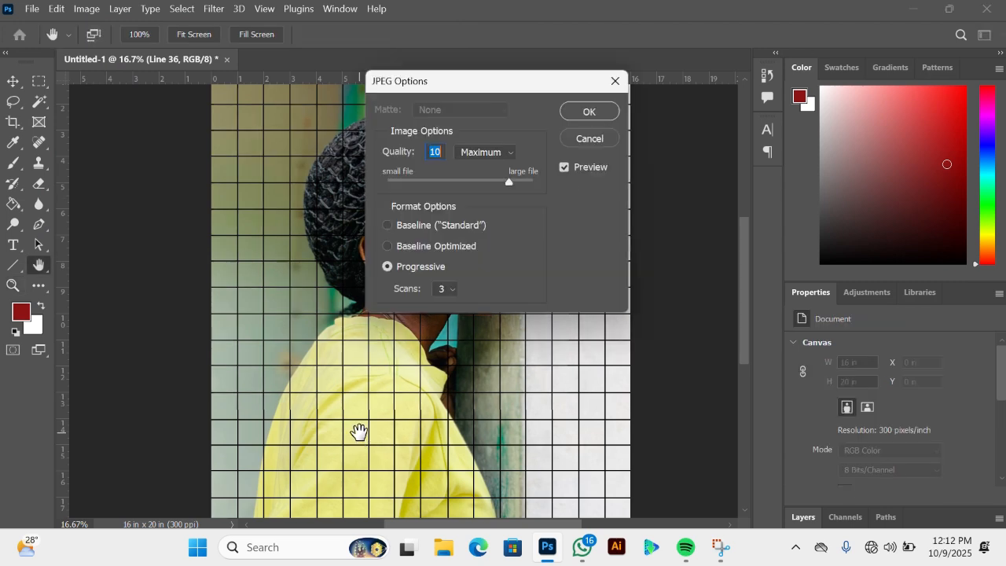
{"action": "left_click", "coordinate": [589, 111]}
{"action": "key", "text": "z"}
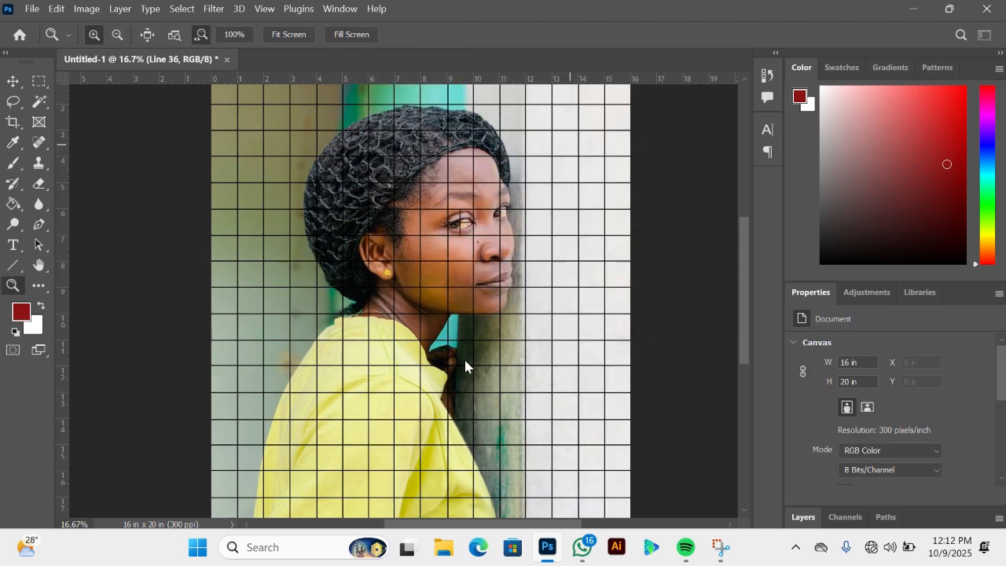